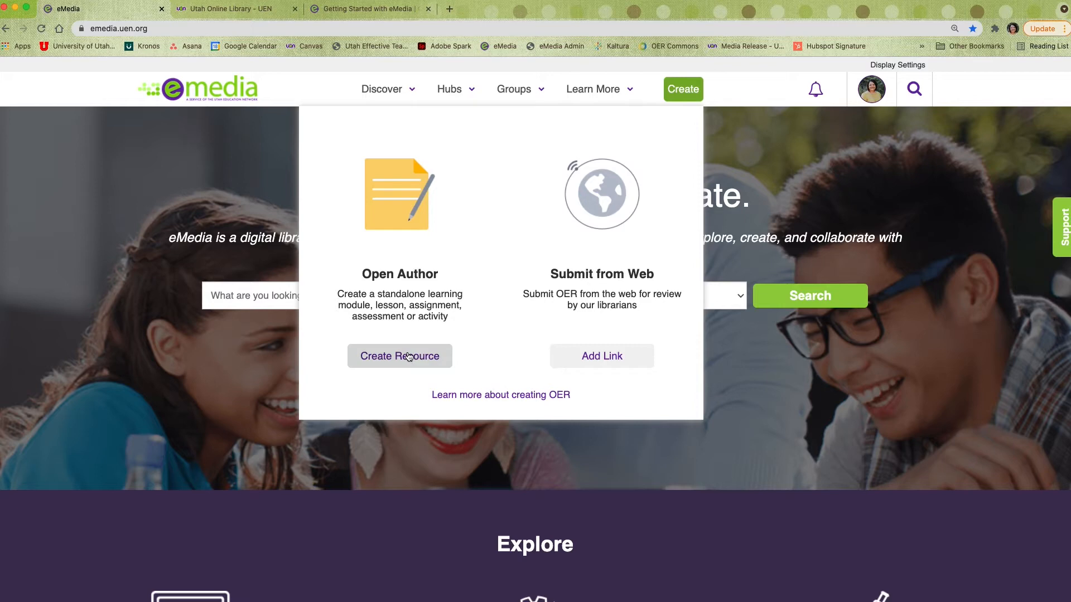
- Create a new Open Author resource and title it "Short Story Extravaganza"
{"action": "left_click", "coordinate": [408, 357]}
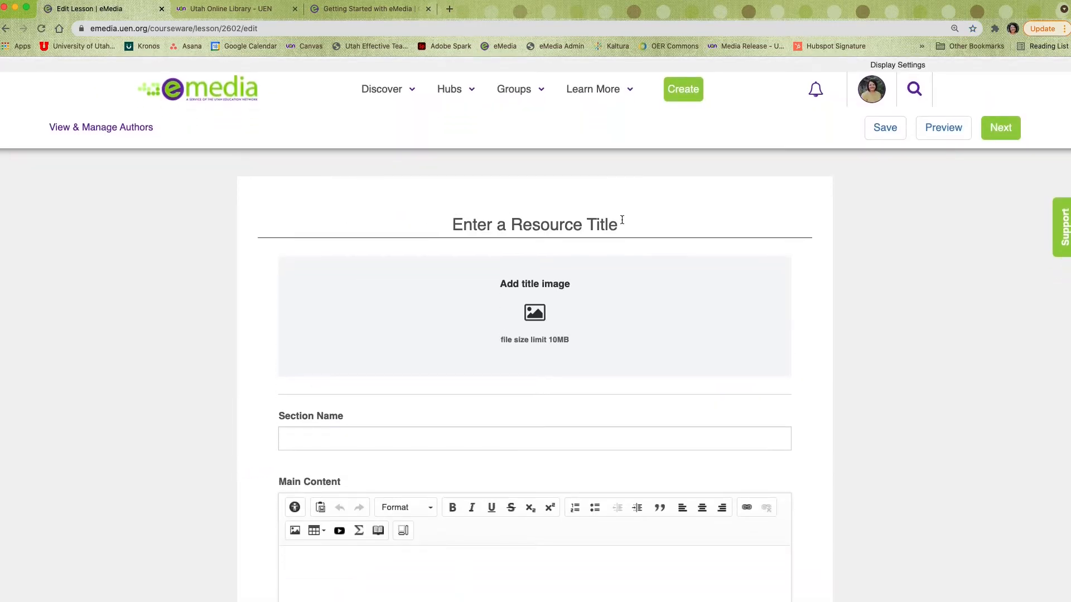
{"action": "left_click", "coordinate": [544, 227]}
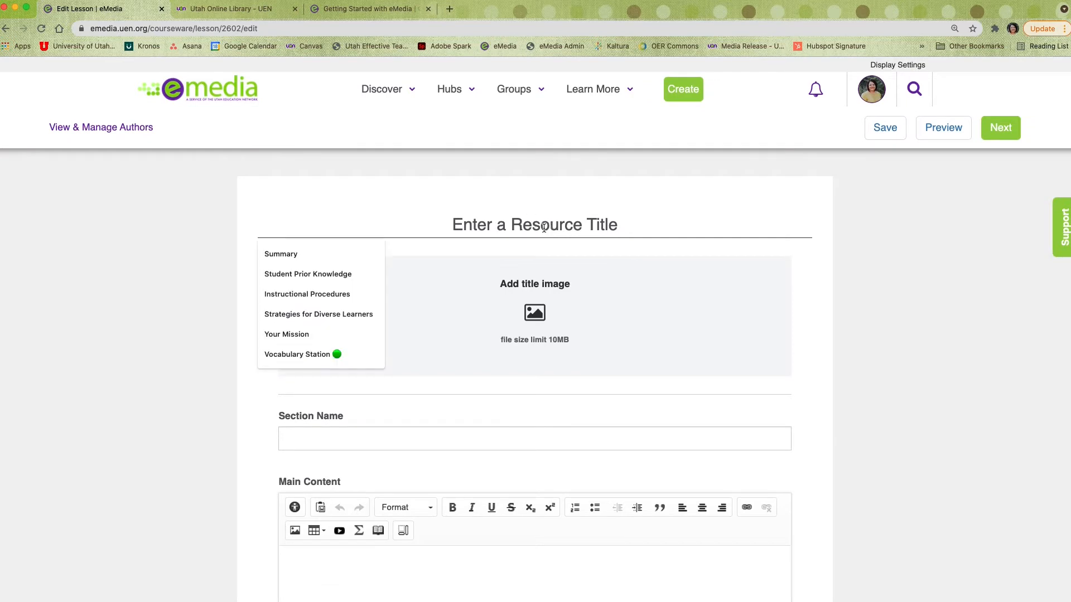
{"action": "type", "text": "Short Story Extravaganza"}
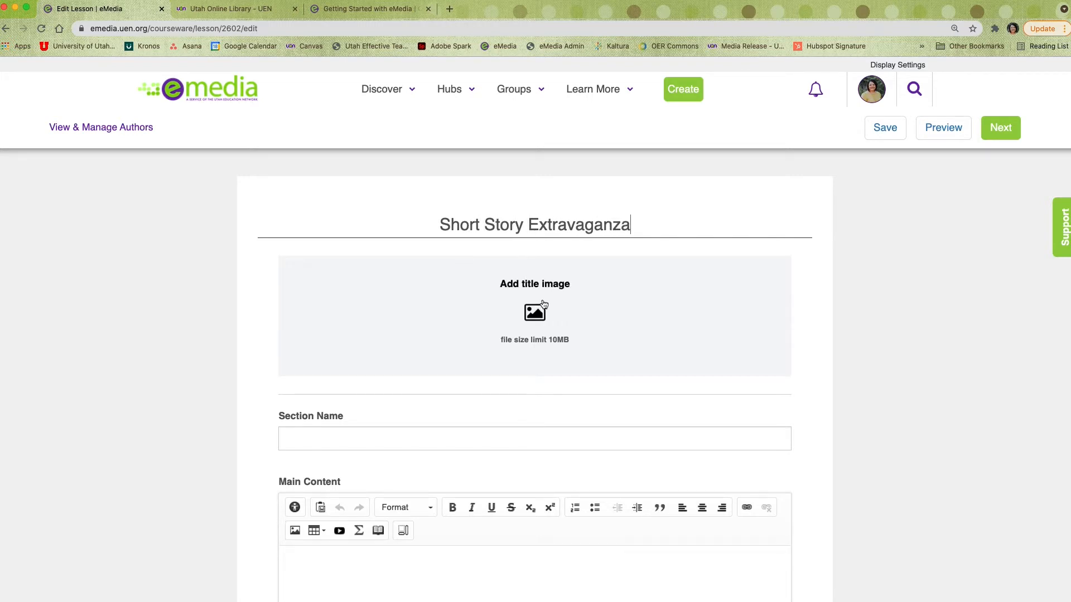
- Add public-5478139_1280.png from the Downloads folder as the resource's title image
{"action": "left_click", "coordinate": [544, 316]}
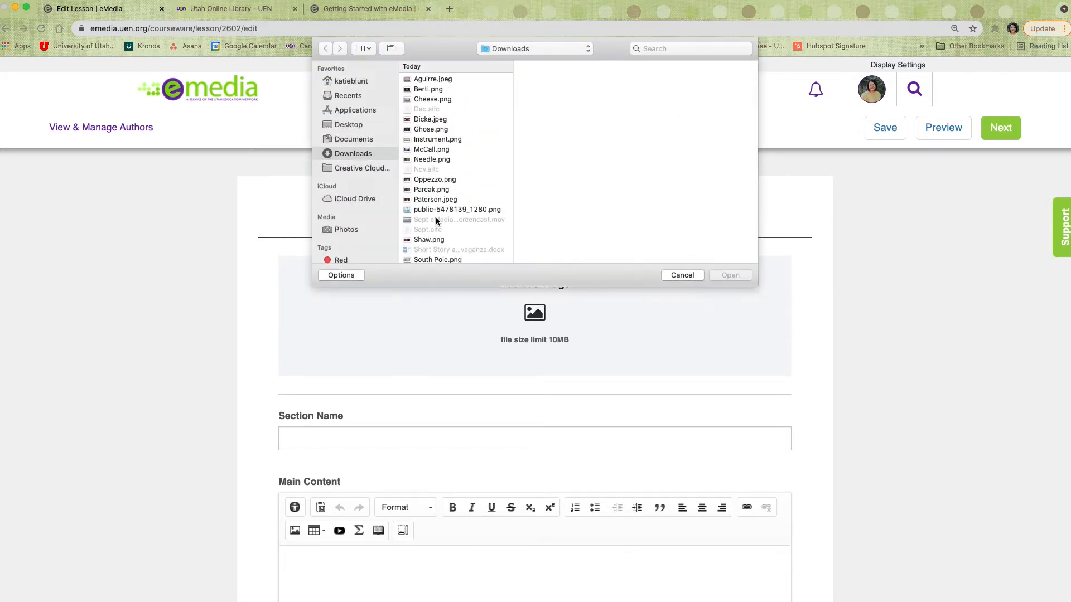
{"action": "left_click", "coordinate": [432, 209]}
{"action": "left_click", "coordinate": [730, 275]}
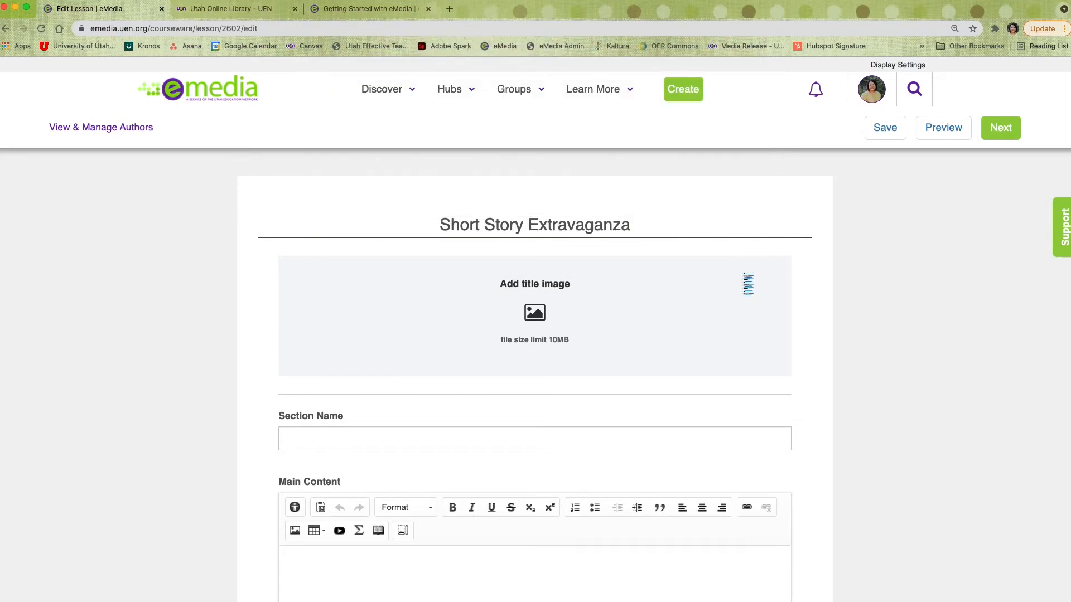
- Name the first section "Your Mission"
{"action": "scroll", "coordinate": [933, 362], "scroll_direction": "down", "scroll_amount": 1}
{"action": "scroll", "coordinate": [934, 367], "scroll_direction": "down", "scroll_amount": 7}
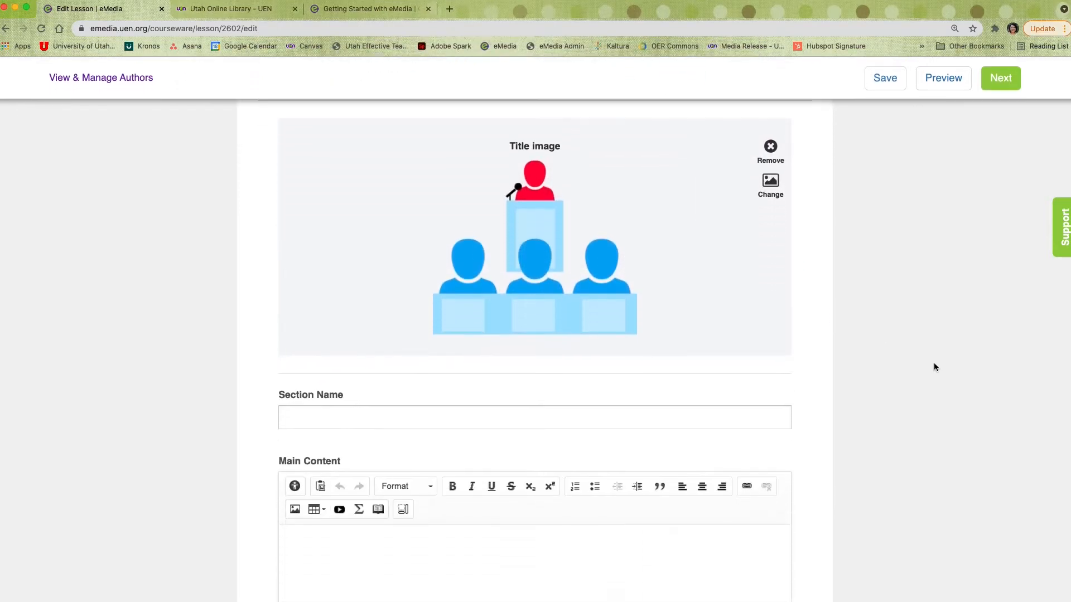
{"action": "scroll", "coordinate": [934, 367], "scroll_direction": "down", "scroll_amount": 1}
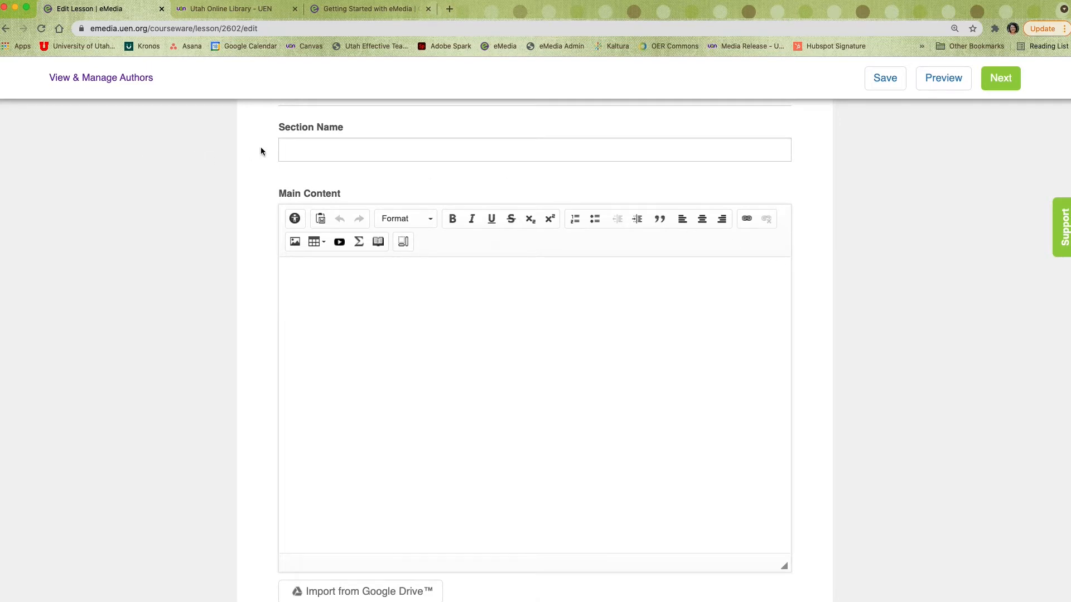
{"action": "left_click", "coordinate": [320, 151]}
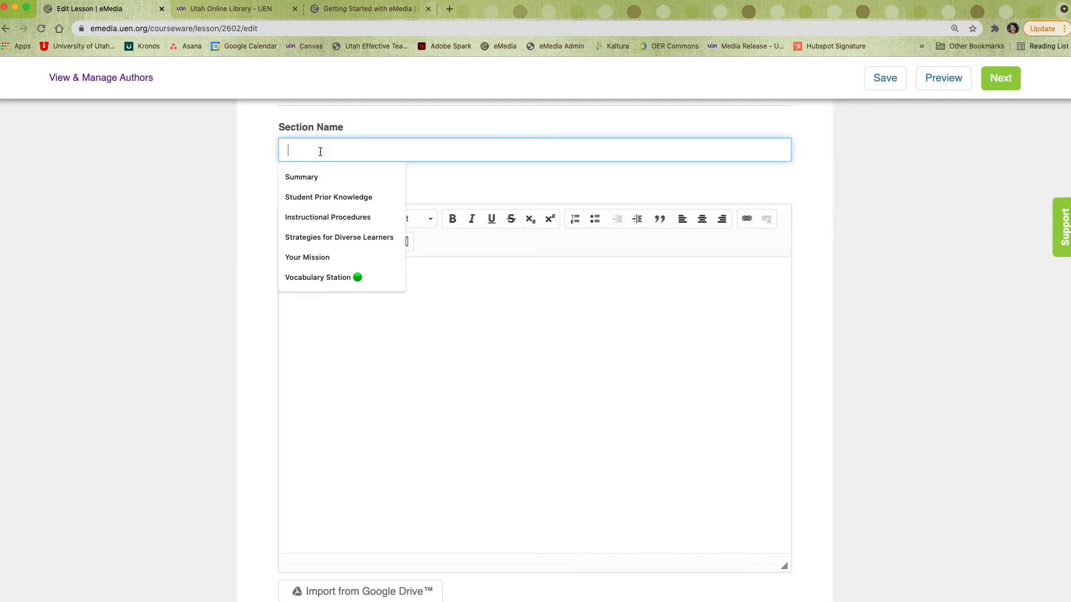
{"action": "left_click", "coordinate": [308, 257]}
- Paste the prepared activity instructions and linked video thumbnails into the Your Mission section's main content and check the pasted content
{"action": "left_click", "coordinate": [373, 306]}
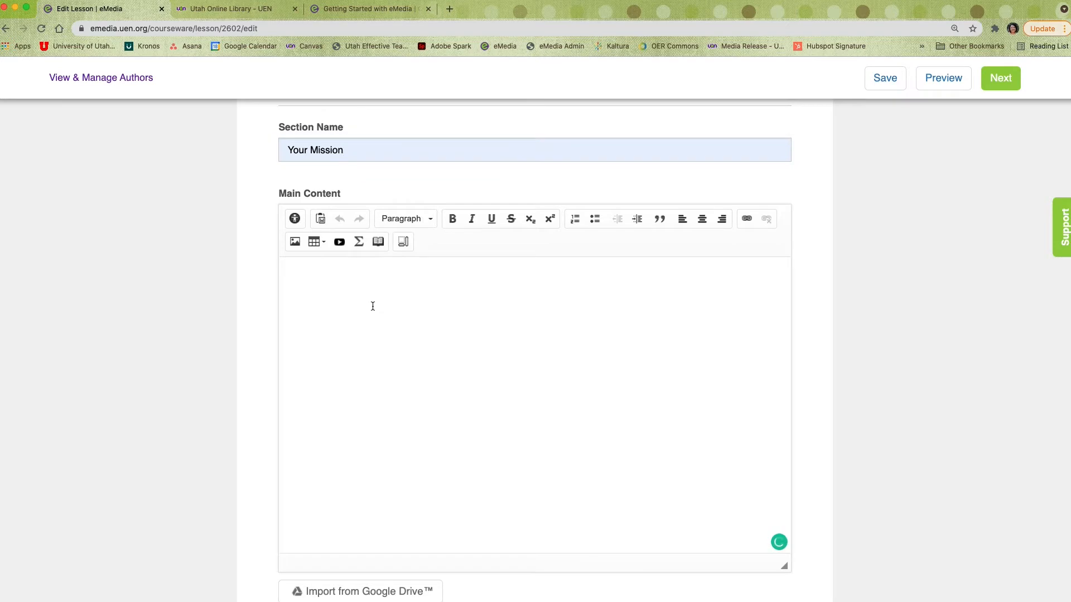
{"action": "key", "text": "super+v"}
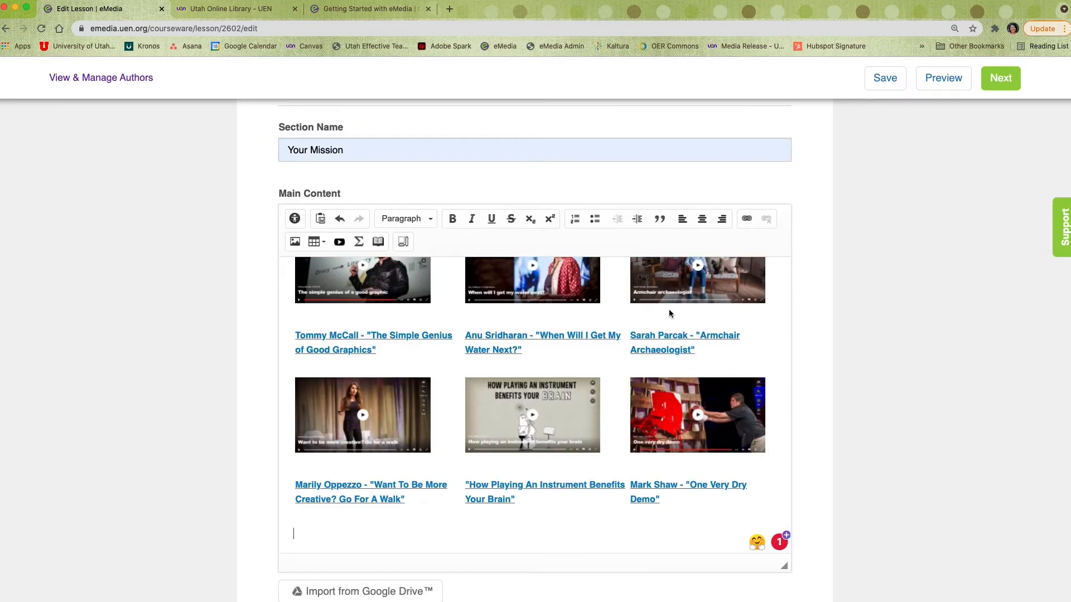
{"action": "scroll", "coordinate": [669, 306], "scroll_direction": "up", "scroll_amount": 10}
{"action": "scroll", "coordinate": [669, 310], "scroll_direction": "down", "scroll_amount": 5}
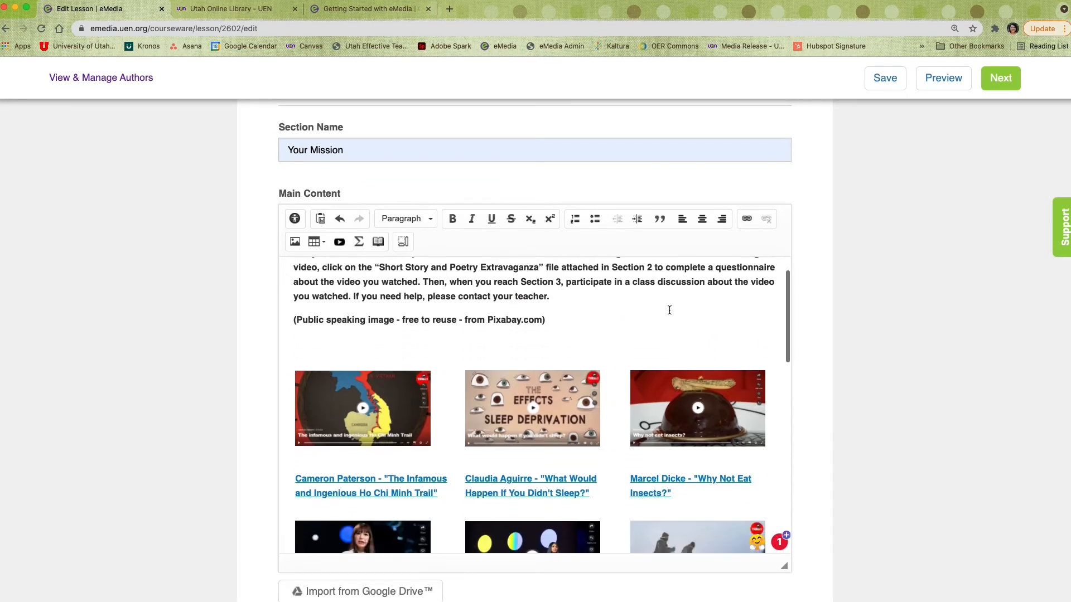
{"action": "scroll", "coordinate": [669, 310], "scroll_direction": "down", "scroll_amount": 7}
{"action": "scroll", "coordinate": [669, 311], "scroll_direction": "down", "scroll_amount": 6}
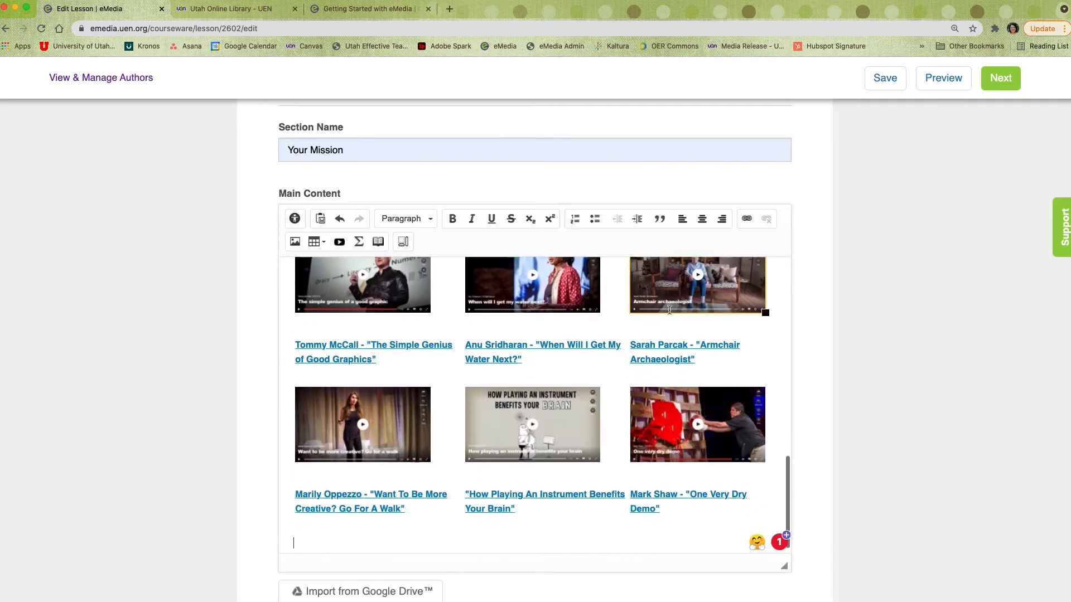
{"action": "scroll", "coordinate": [669, 310], "scroll_direction": "down", "scroll_amount": 8}
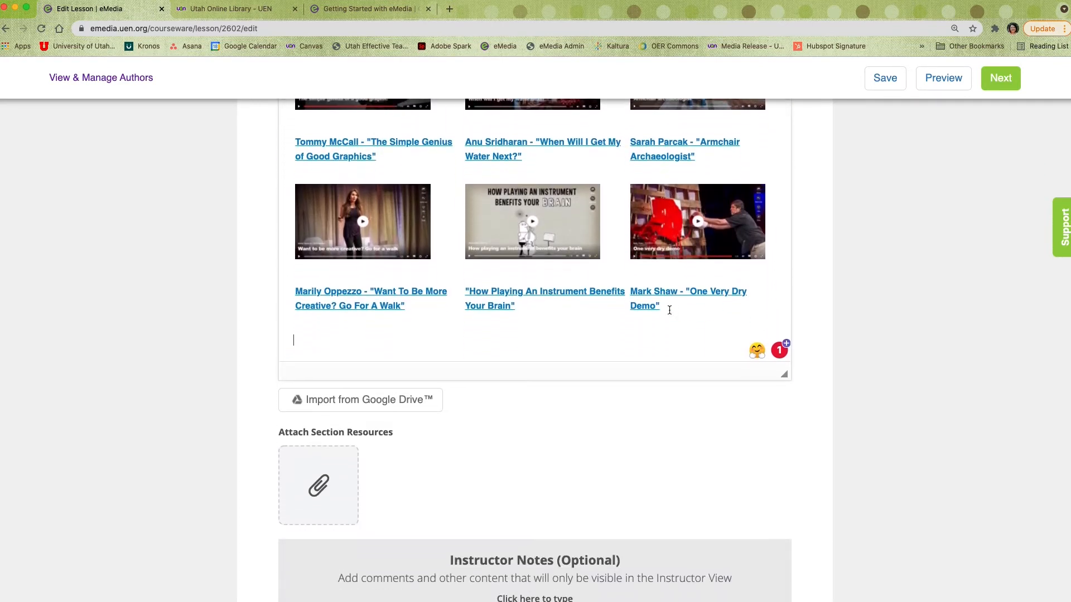
- Add a "Your Assignment" section with the bold text "Complete the “Short Story and Poetry Extravaganza” for each video you watch."
{"action": "left_click", "coordinate": [602, 413]}
{"action": "scroll", "coordinate": [401, 281], "scroll_direction": "up", "scroll_amount": 2}
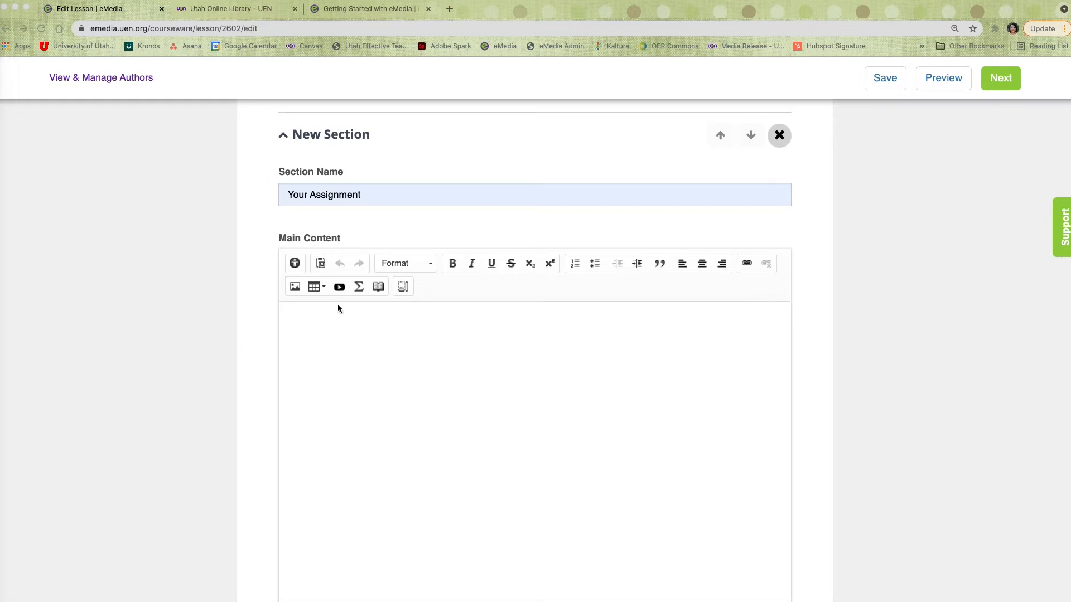
{"action": "left_click", "coordinate": [342, 318]}
{"action": "type", "text": "Complete the \"Short Story and Poetry Extravaganza\" for each video you watch."}
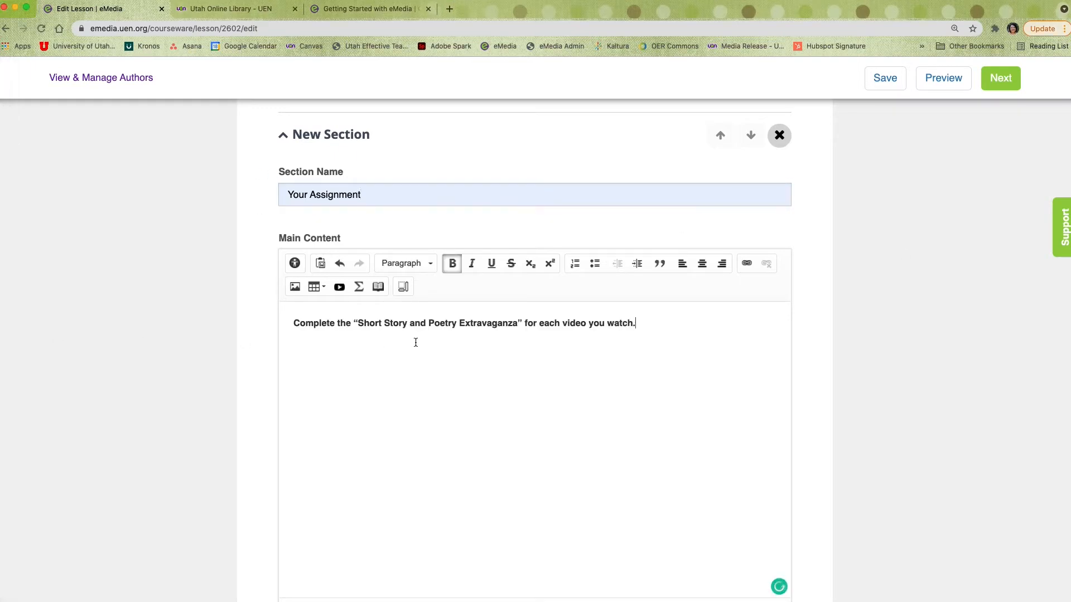
- Attach Short Story and Poetry Extravaganza.docx from Downloads as a resource of the Your Assignment section and save the attachment
{"action": "scroll", "coordinate": [414, 343], "scroll_direction": "down", "scroll_amount": 5}
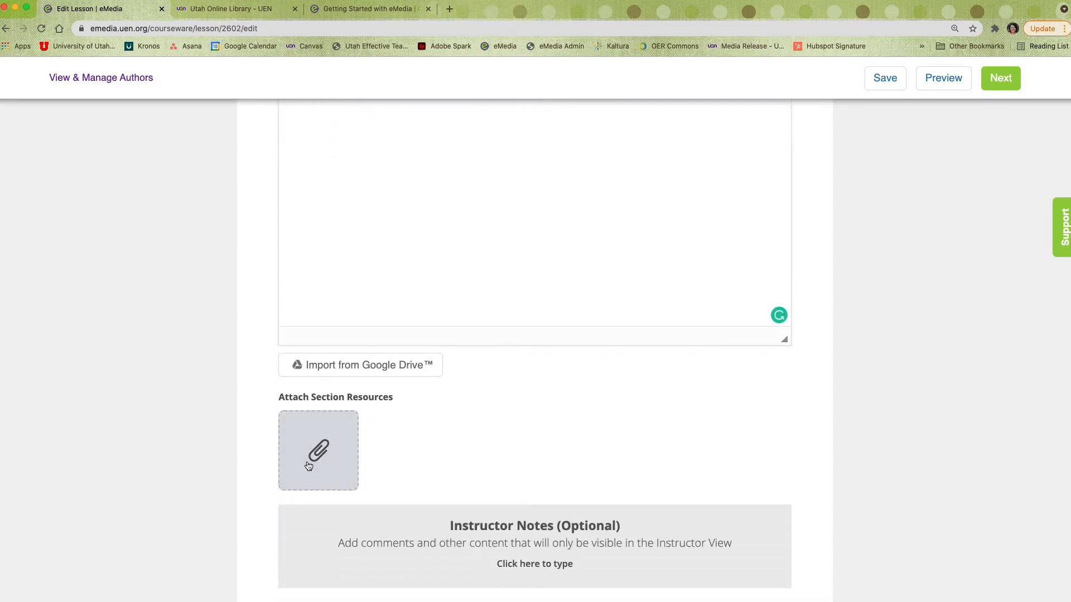
{"action": "left_click", "coordinate": [308, 468]}
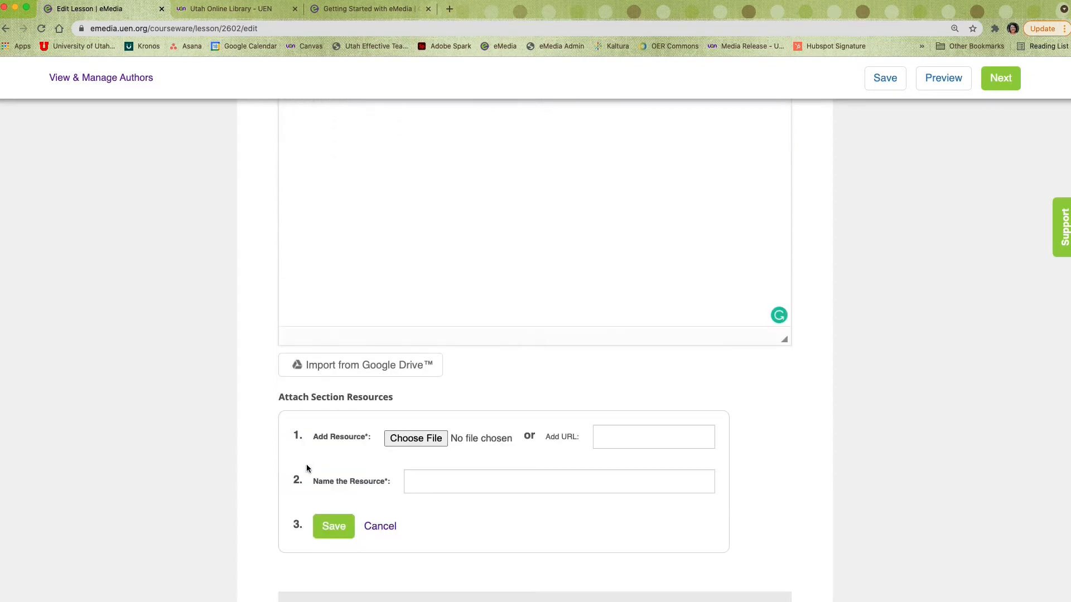
{"action": "left_click", "coordinate": [423, 442]}
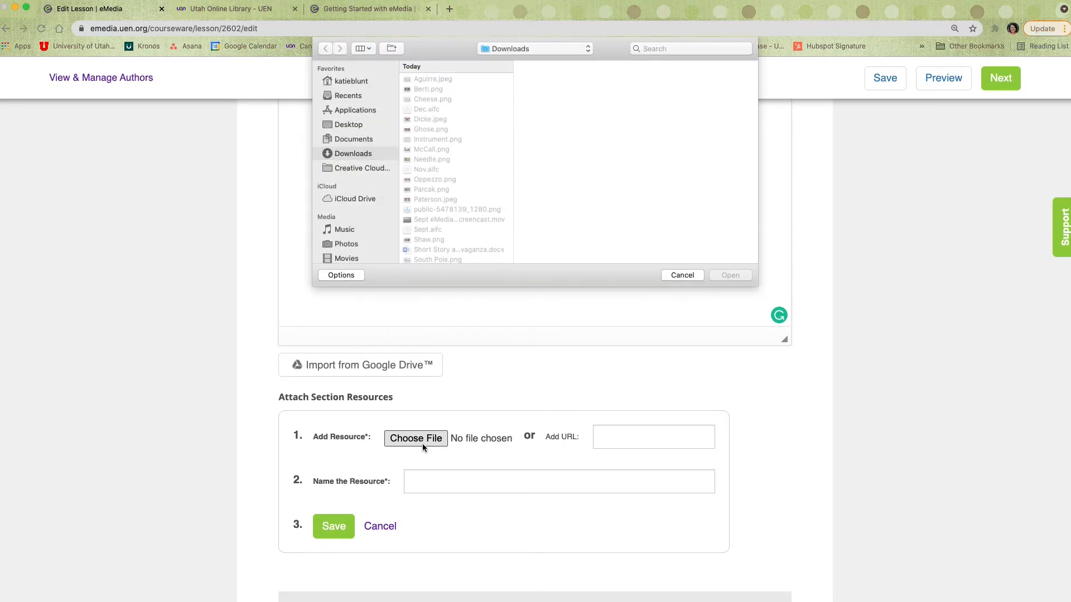
{"action": "left_click", "coordinate": [473, 251]}
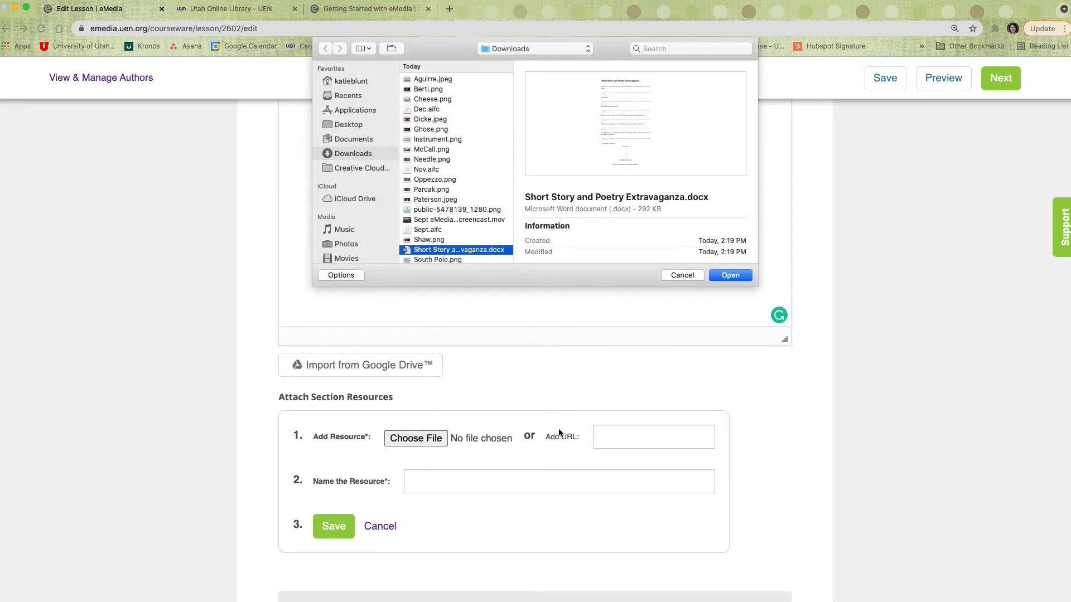
{"action": "left_click", "coordinate": [730, 274]}
{"action": "left_click", "coordinate": [333, 525]}
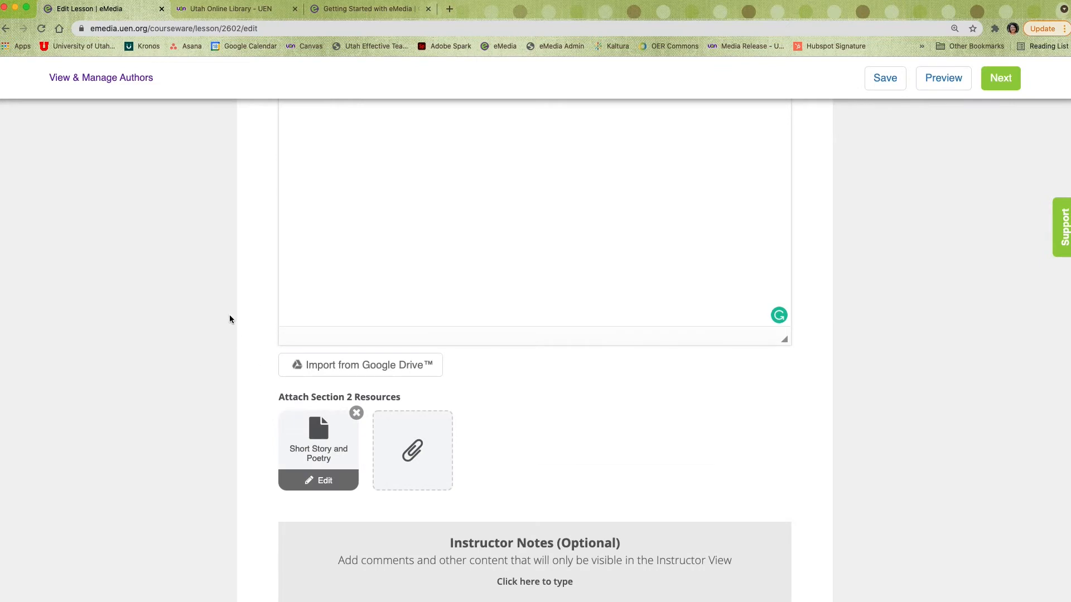
- Insert a third section and add a teacher note to its instructor notes suggesting Flipgrid, Canvas, Google Classroom and Online Voice Recorder for video discussions
{"action": "scroll", "coordinate": [229, 316], "scroll_direction": "down", "scroll_amount": 6}
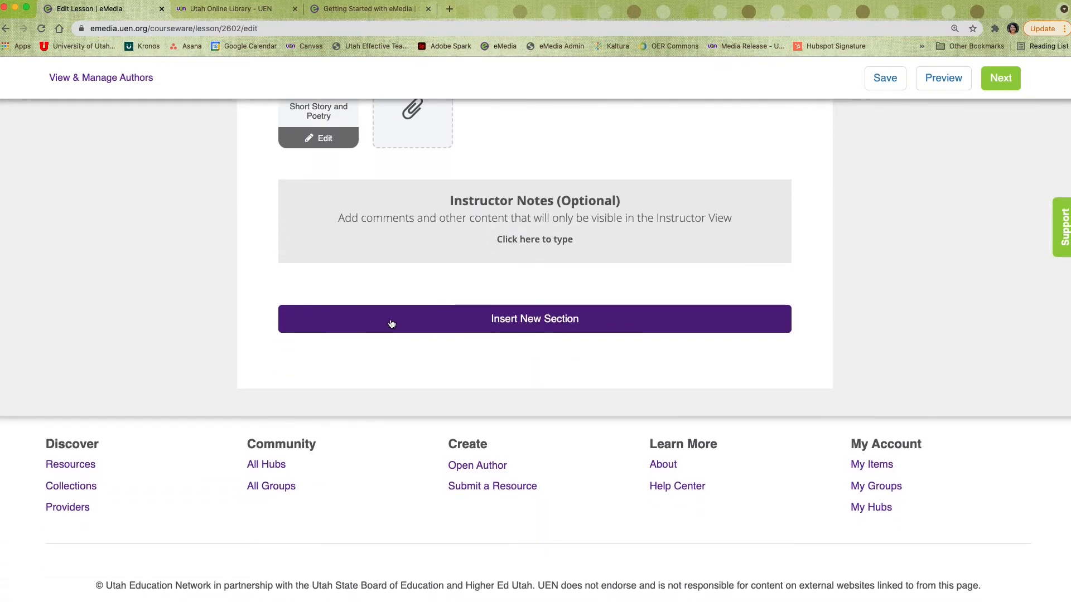
{"action": "left_click", "coordinate": [391, 324]}
{"action": "left_click", "coordinate": [530, 491]}
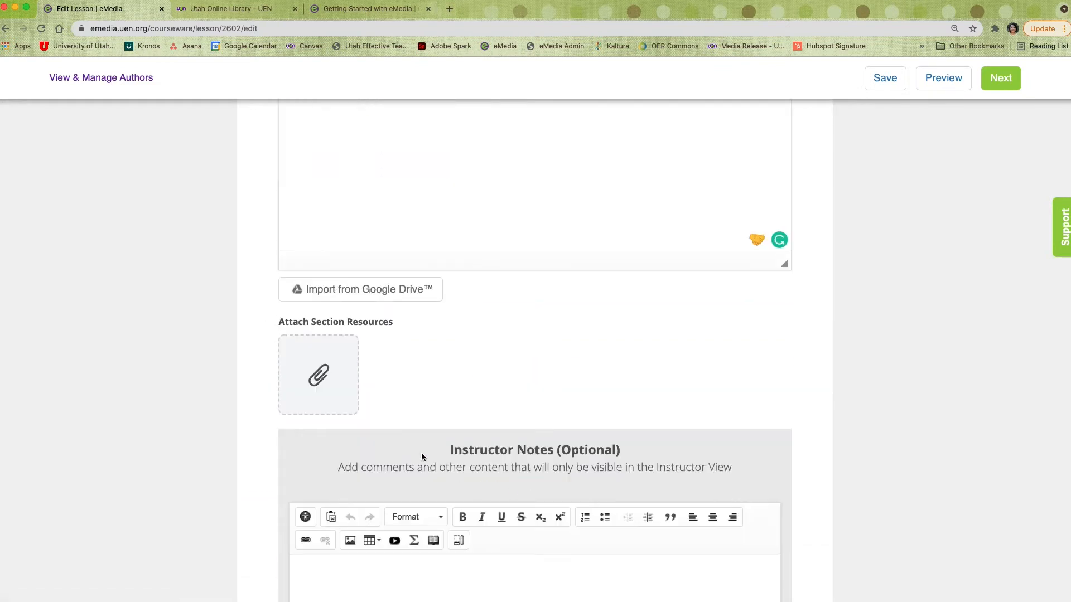
{"action": "scroll", "coordinate": [420, 453], "scroll_direction": "down", "scroll_amount": 5}
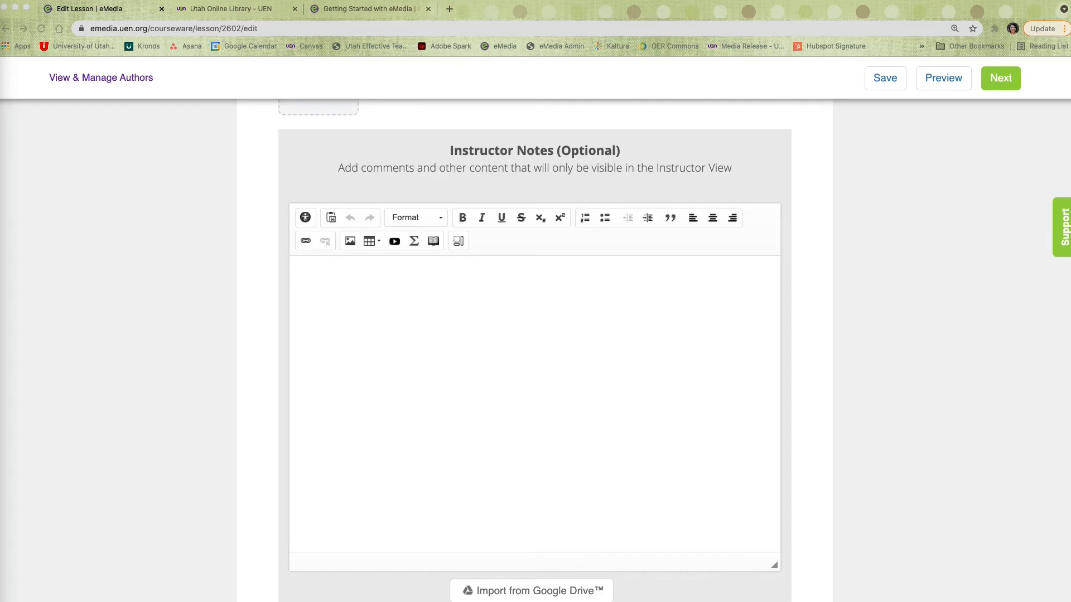
{"action": "left_click", "coordinate": [395, 335]}
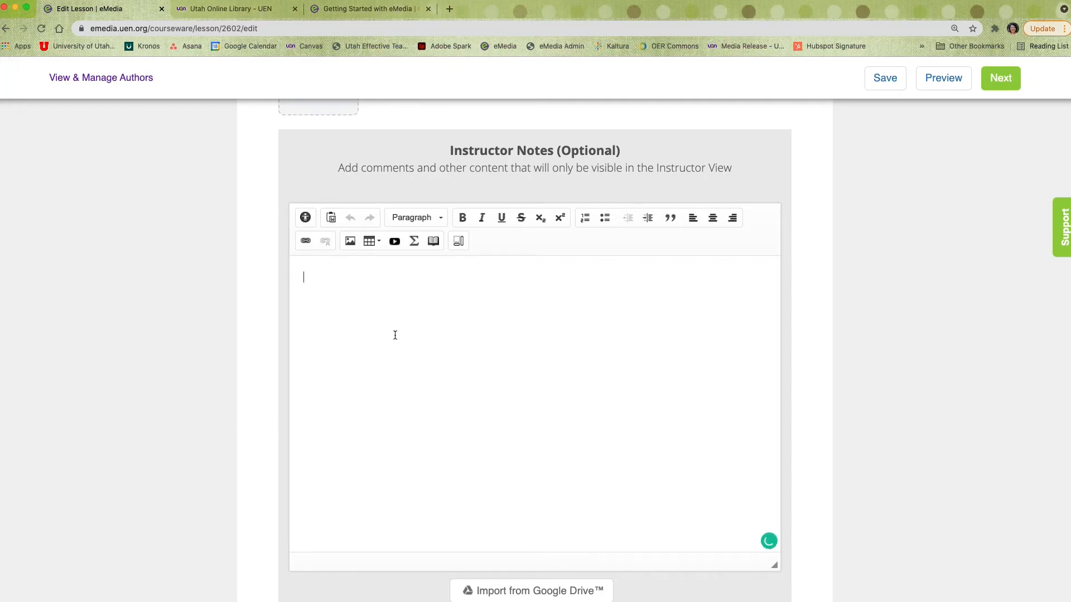
{"action": "type", "text": "Teacher Note: Teachers, you may choose to have students discuss the videos on any digital platform of your choice. For example: Flipgrid Canvas Google Classroom Online Voice Recorder"}
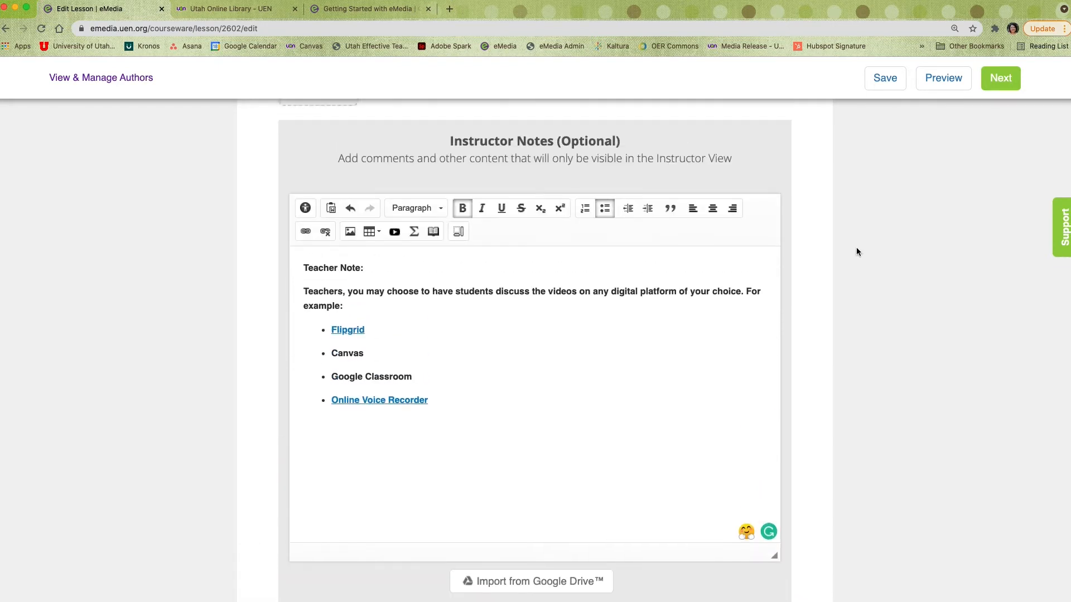
- Proceed to the resource description and enter an overview of the student-facing TED video activity, including the Pixabay image credit and resource authors
{"action": "scroll", "coordinate": [856, 249], "scroll_direction": "up", "scroll_amount": 20}
{"action": "left_click", "coordinate": [1000, 130]}
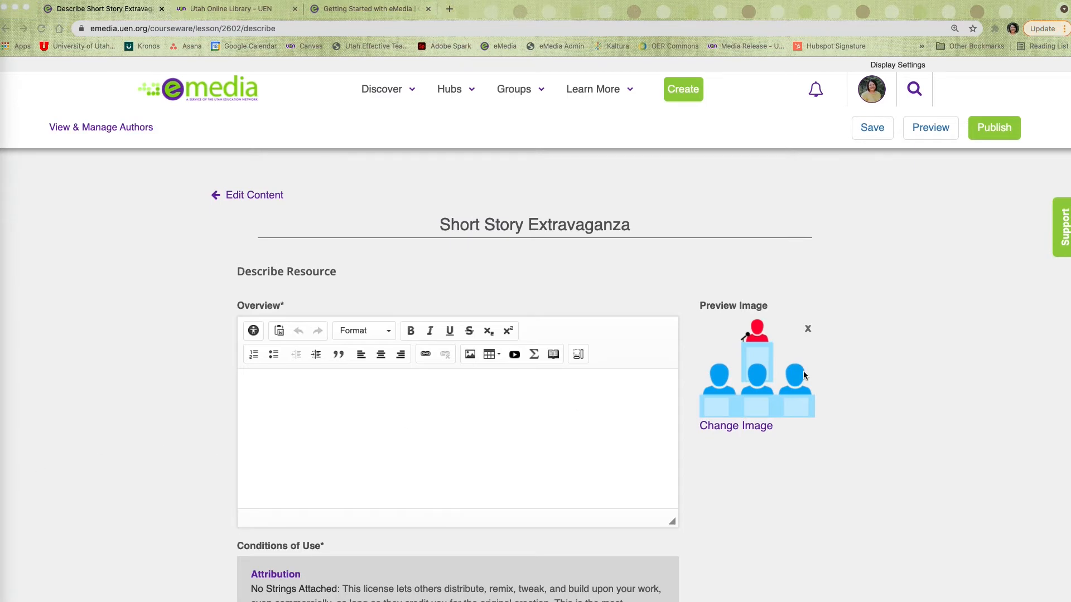
{"action": "left_click", "coordinate": [975, 252]}
{"action": "scroll", "coordinate": [975, 254], "scroll_direction": "down", "scroll_amount": 2}
{"action": "scroll", "coordinate": [976, 254], "scroll_direction": "down", "scroll_amount": 3}
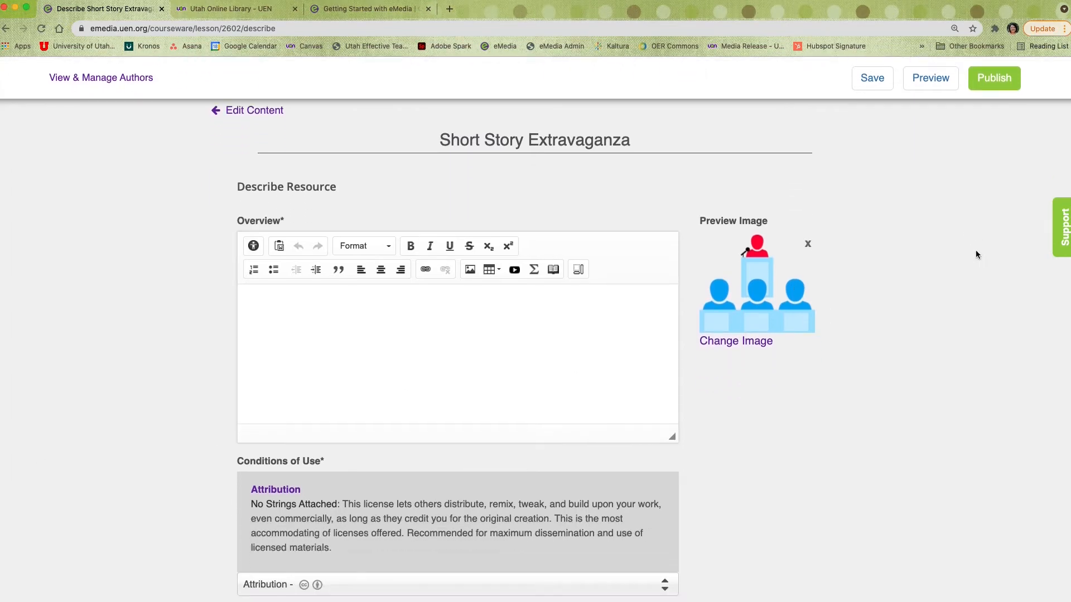
{"action": "left_click", "coordinate": [463, 299]}
{"action": "type", "text": "In this student-facing activity, students will explore various TED videos as examples of digital short stories. After watching a video, students will complete a questionnaire and participate in a class discussion. (Public speaking image - free to reuse - from Pixabay.com) Resource Author: Matthew Winters, adapted by Katie Blunt"}
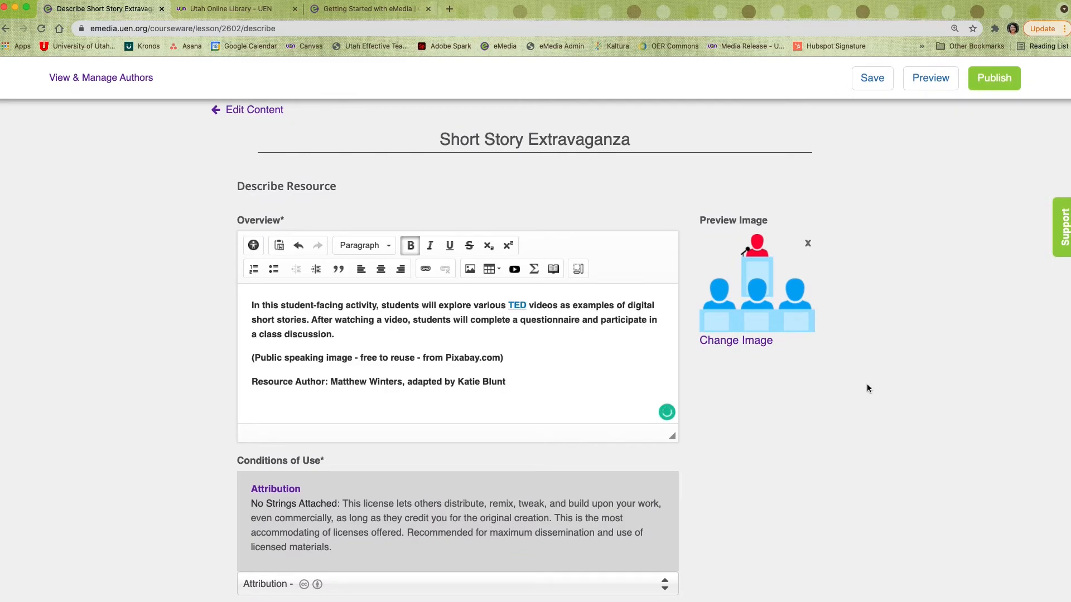
- Set the conditions of use to Attribution Non-Commercial Share Alike
{"action": "scroll", "coordinate": [968, 389], "scroll_direction": "down", "scroll_amount": 5}
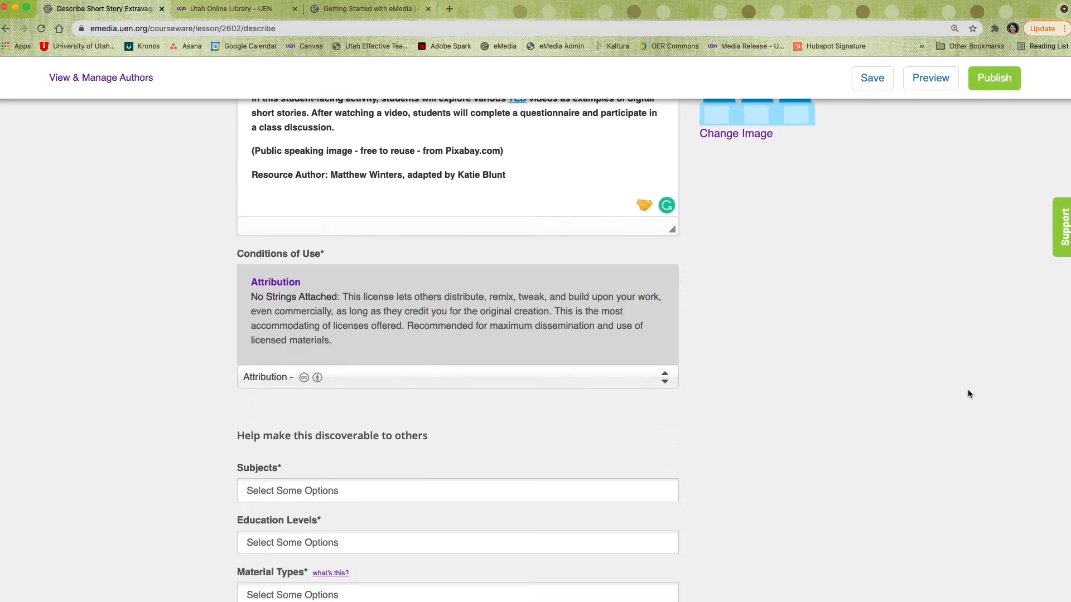
{"action": "left_click", "coordinate": [466, 336]}
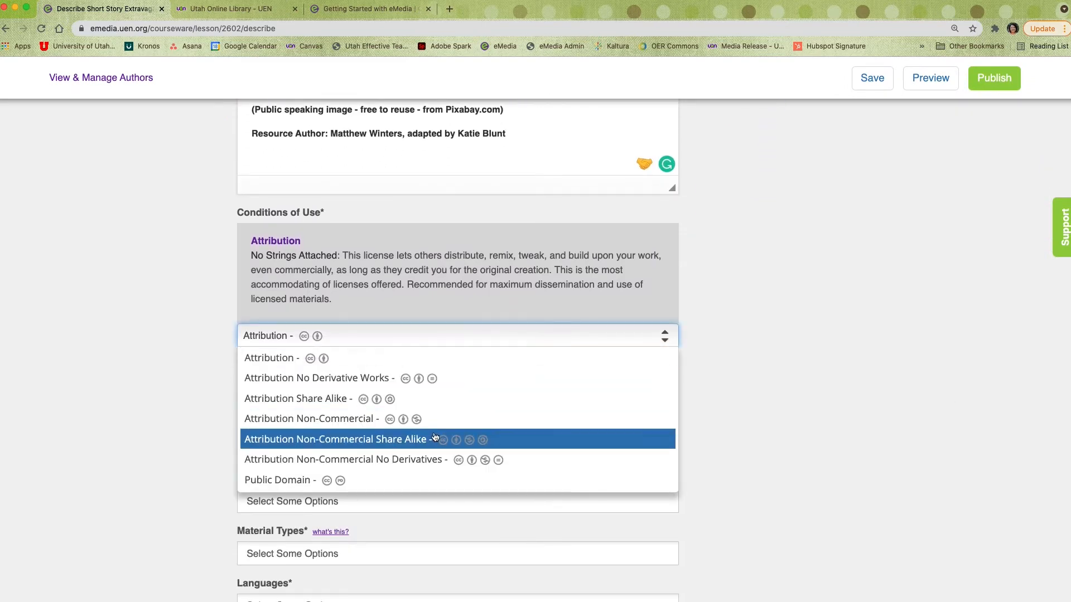
{"action": "left_click", "coordinate": [456, 439]}
- Tag the resource with the subject Secondary English Language Arts and the education level High School
{"action": "scroll", "coordinate": [865, 357], "scroll_direction": "down", "scroll_amount": 2}
{"action": "scroll", "coordinate": [867, 358], "scroll_direction": "down", "scroll_amount": 1}
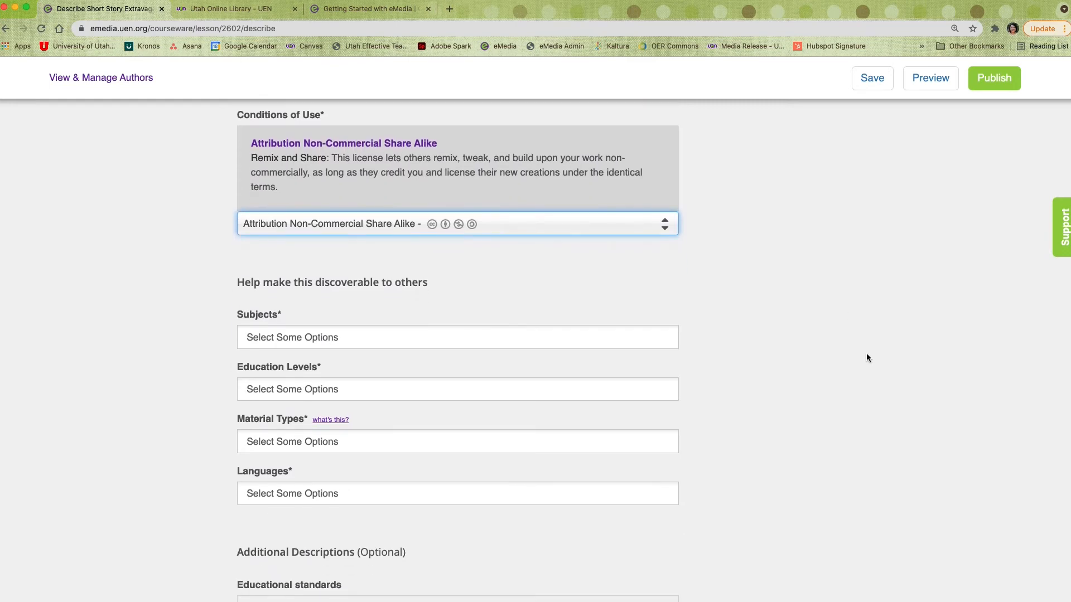
{"action": "scroll", "coordinate": [867, 357], "scroll_direction": "down", "scroll_amount": 2}
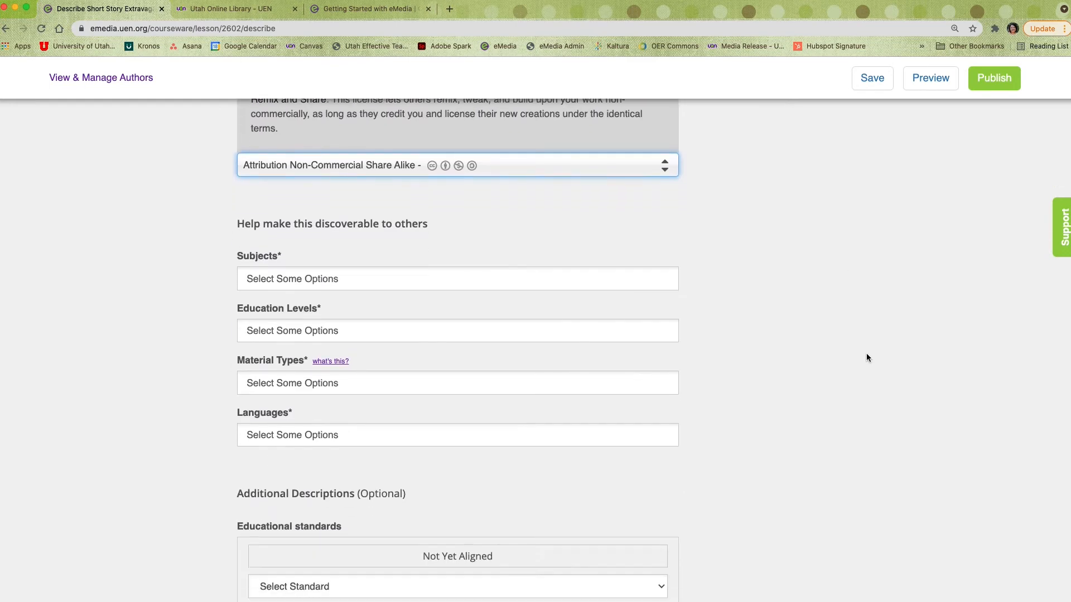
{"action": "left_click", "coordinate": [519, 230]}
{"action": "type", "text": "eng"}
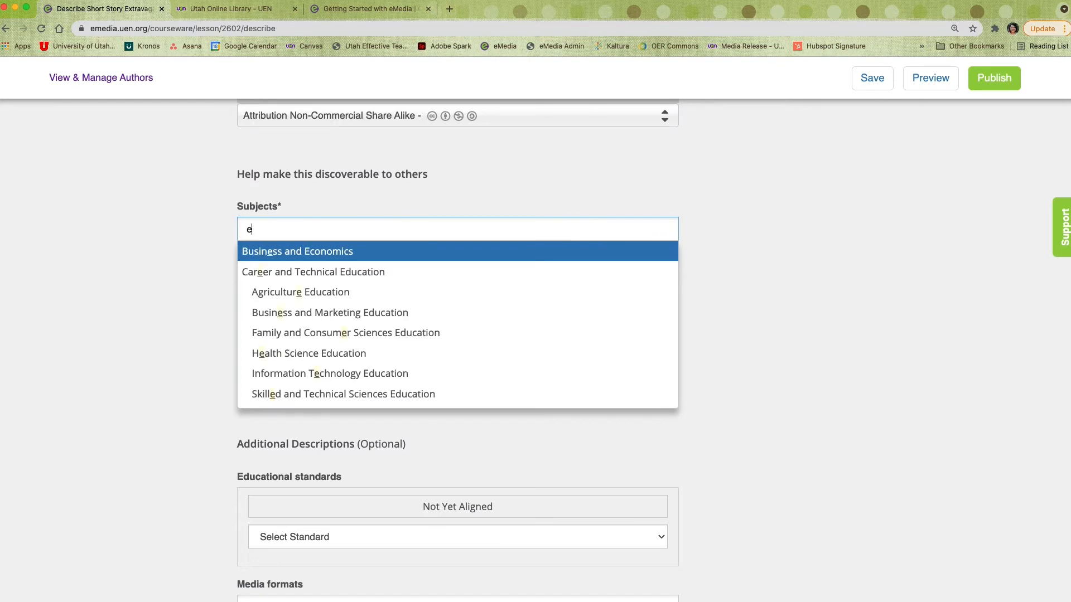
{"action": "left_click", "coordinate": [440, 314]}
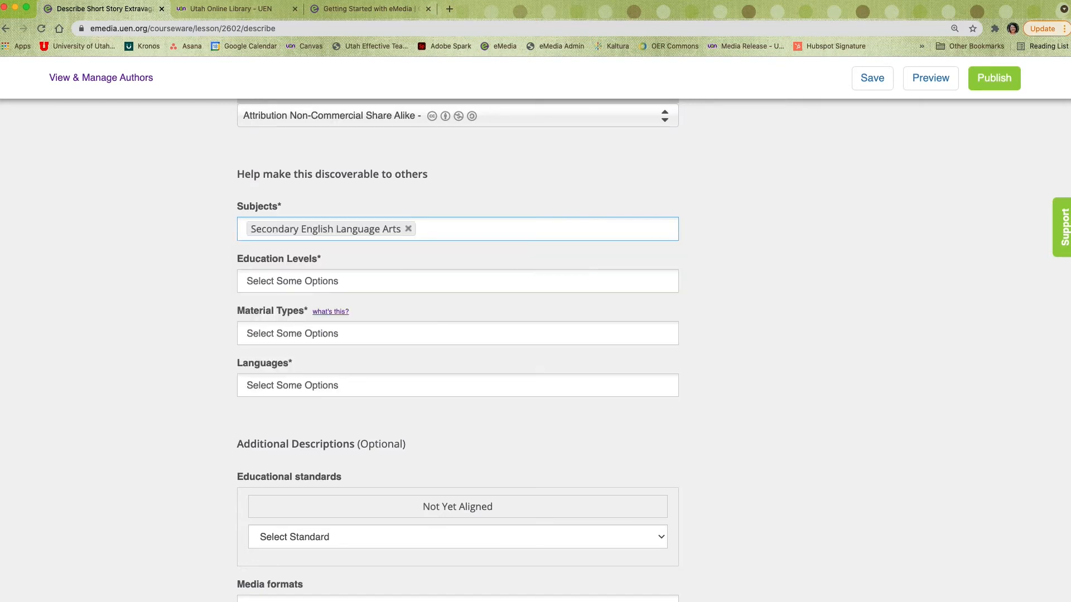
{"action": "left_click", "coordinate": [285, 280]}
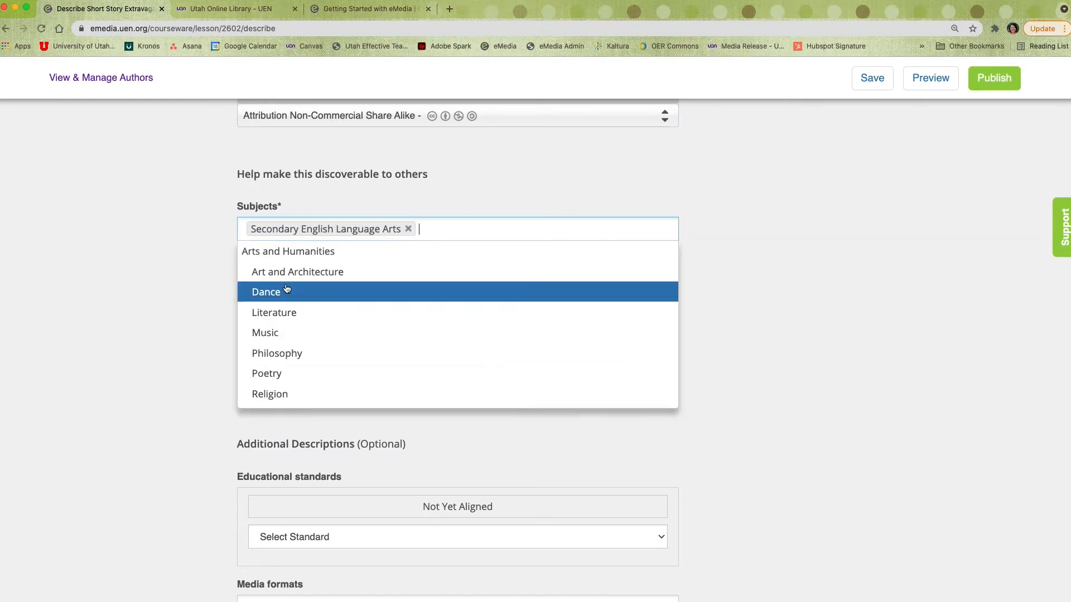
{"action": "left_click", "coordinate": [776, 251]}
{"action": "left_click", "coordinate": [330, 281]}
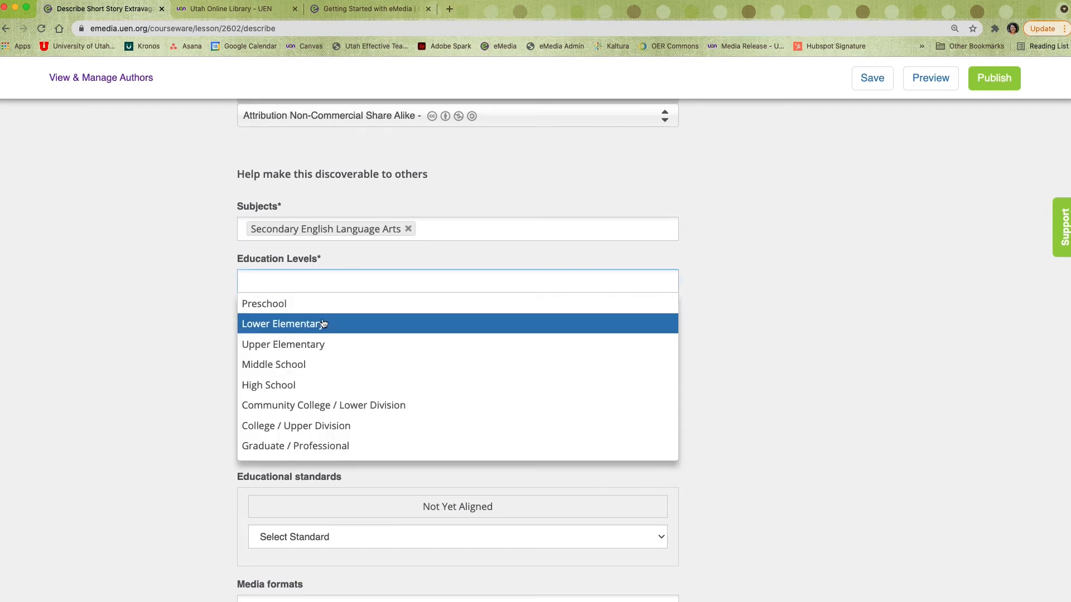
{"action": "left_click", "coordinate": [301, 384]}
- Set the material type to Activity/Lab and the language to English
{"action": "scroll", "coordinate": [789, 338], "scroll_direction": "down", "scroll_amount": 2}
{"action": "scroll", "coordinate": [788, 339], "scroll_direction": "down", "scroll_amount": 1}
{"action": "left_click", "coordinate": [334, 254]}
{"action": "left_click", "coordinate": [330, 294]}
{"action": "scroll", "coordinate": [730, 287], "scroll_direction": "down", "scroll_amount": 1}
{"action": "left_click", "coordinate": [287, 268]}
{"action": "left_click", "coordinate": [284, 294]}
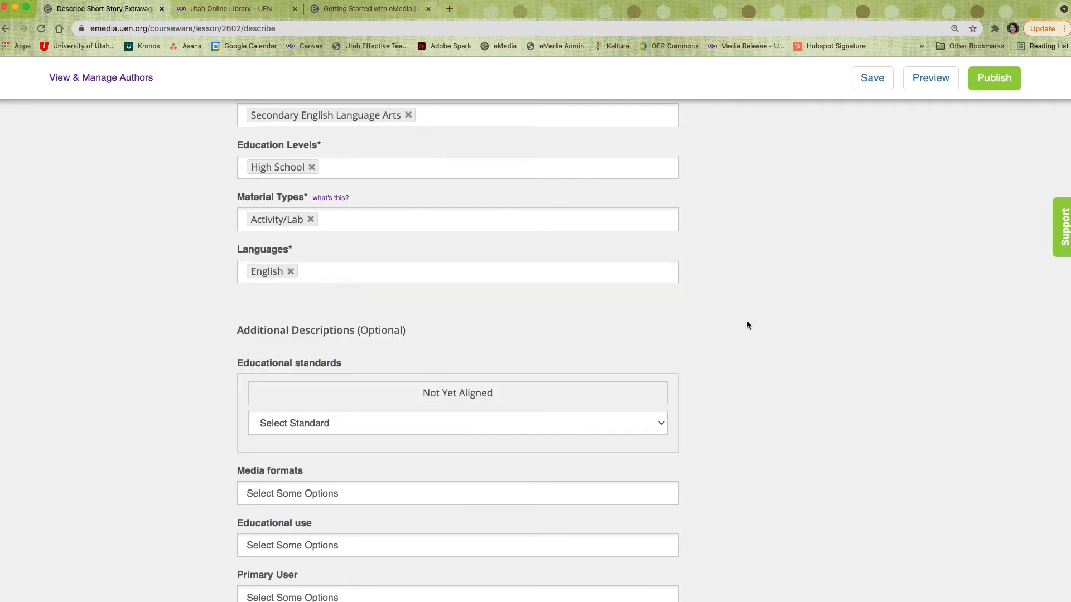
- In the optional descriptions, set the primary user to Student and the media format to Text/HTML
{"action": "scroll", "coordinate": [745, 321], "scroll_direction": "down", "scroll_amount": 7}
{"action": "left_click", "coordinate": [321, 390]}
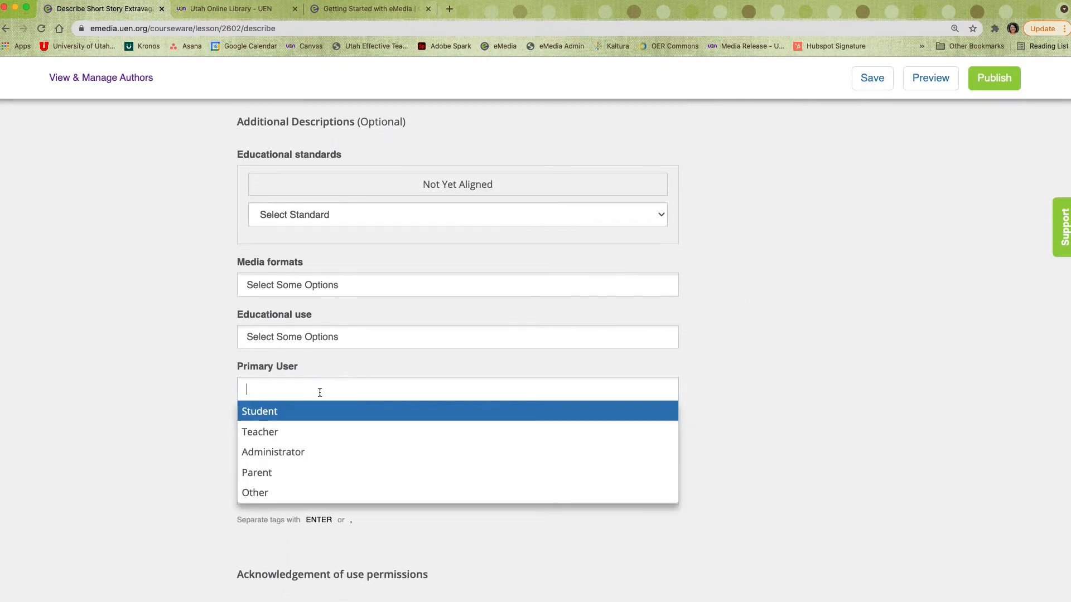
{"action": "left_click", "coordinate": [298, 411]}
{"action": "left_click", "coordinate": [323, 285]}
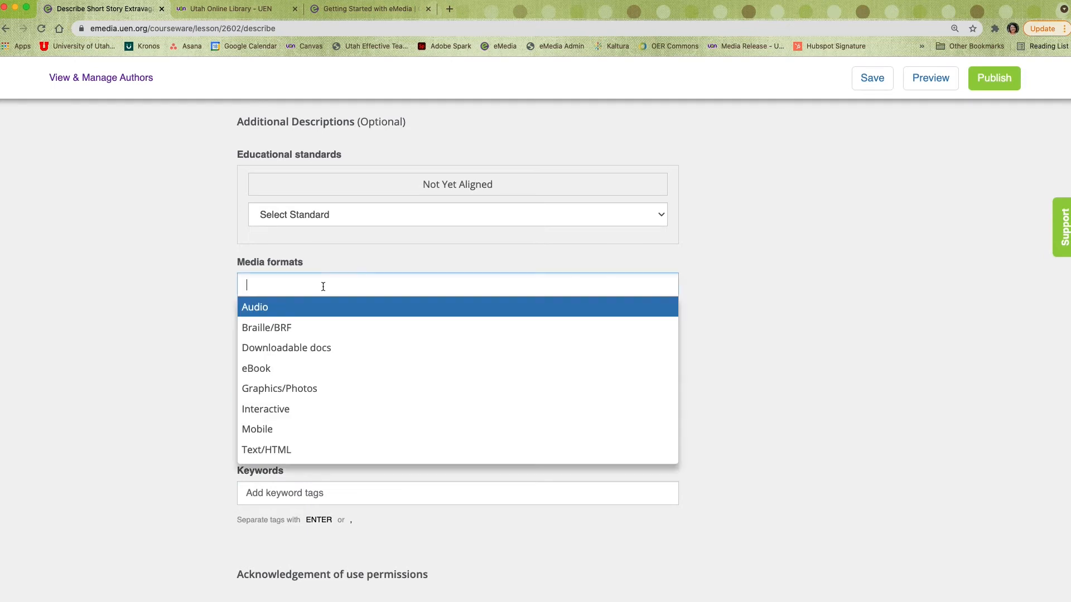
{"action": "left_click", "coordinate": [310, 445]}
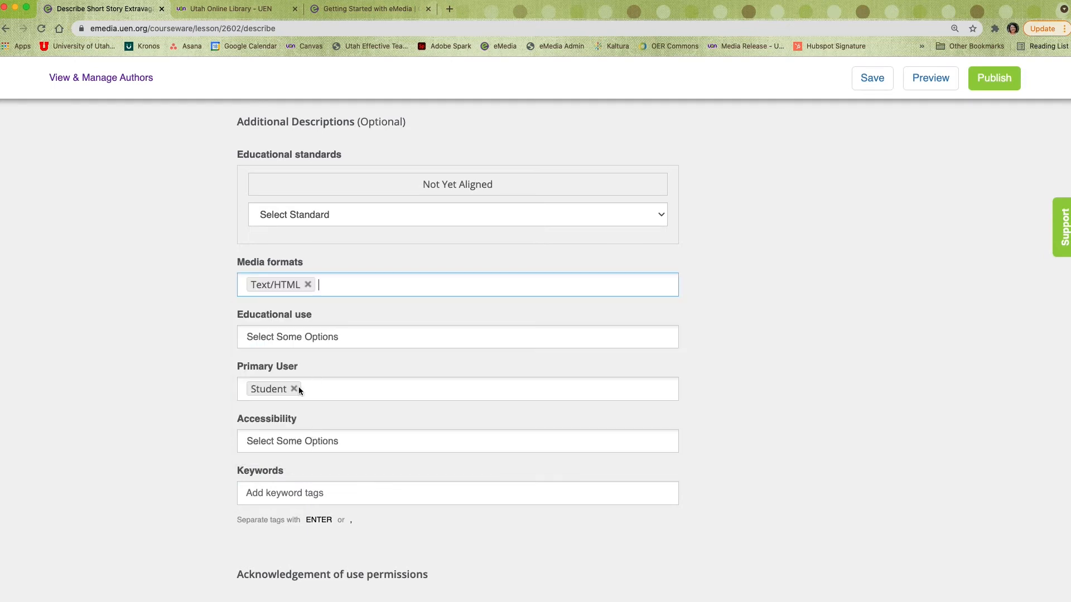
- Set the educational use to both Curriculum/Instruction and Assessment
{"action": "left_click", "coordinate": [308, 337]}
{"action": "left_click", "coordinate": [316, 360]}
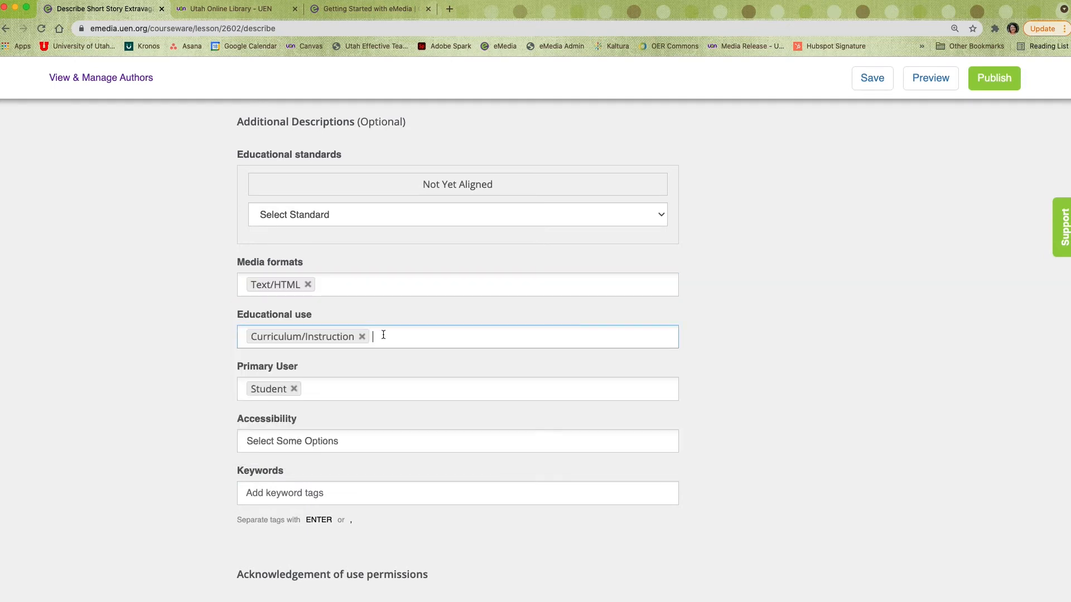
{"action": "left_click", "coordinate": [383, 335]}
{"action": "left_click", "coordinate": [371, 359]}
- Add the keyword tags Short Stories, TED Talks and Video
{"action": "scroll", "coordinate": [692, 371], "scroll_direction": "down", "scroll_amount": 1}
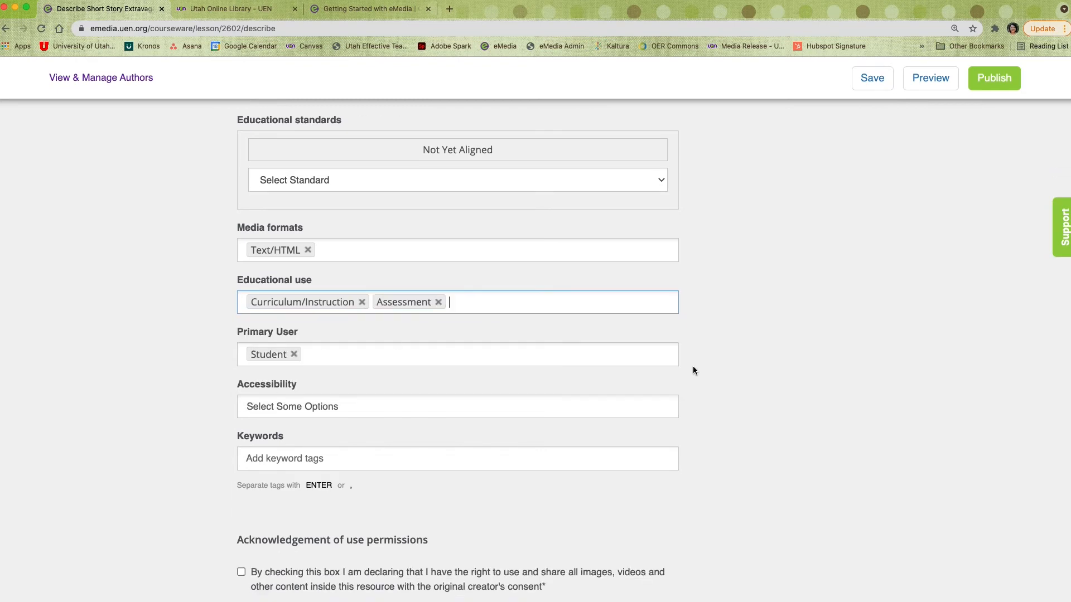
{"action": "left_click", "coordinate": [353, 462]}
{"action": "type", "text": "Short Stories"}
{"action": "key", "text": "Return"}
{"action": "type", "text": "TED T"}
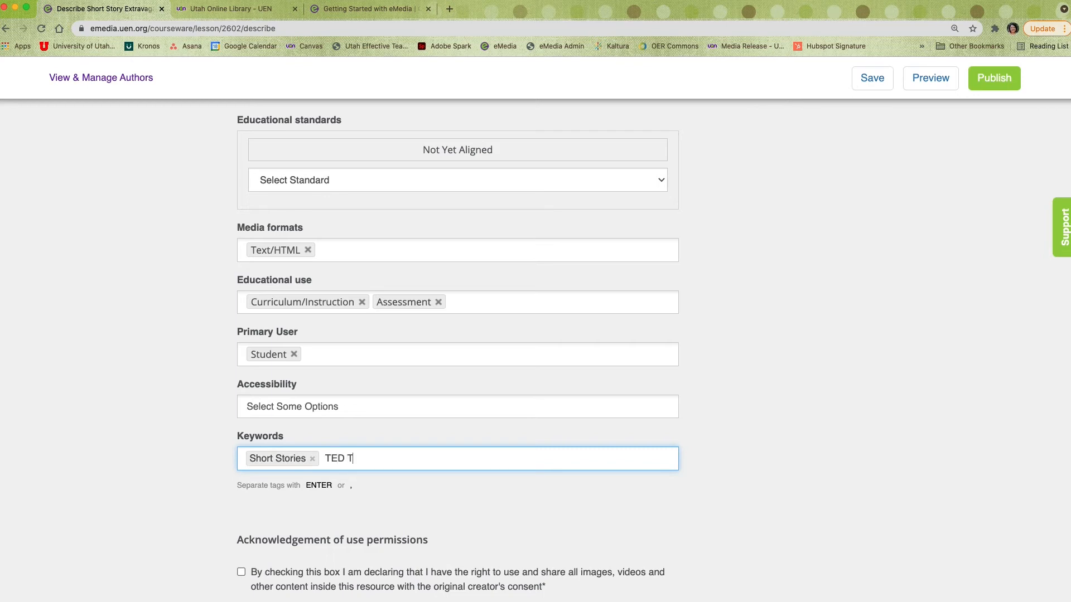
{"action": "type", "text": "alks"}
{"action": "key", "text": "Return"}
{"action": "type", "text": "Video"}
{"action": "key", "text": "Return"}
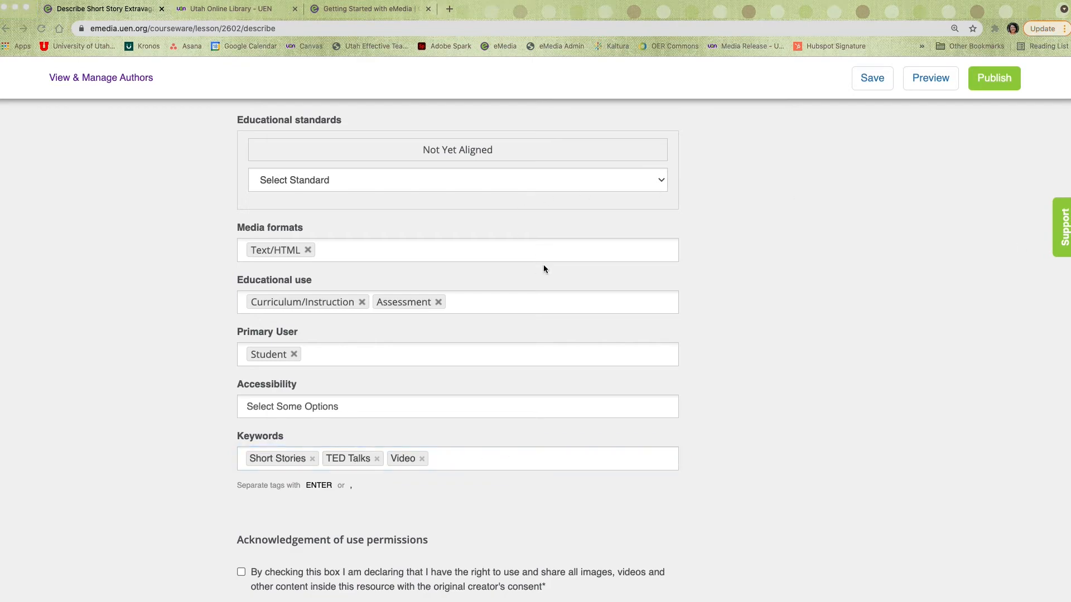
- Align the resource with UT.ELA-Literacy.RL.11-12.10 from the Utah Core Standards For English Language Arts, Grades 11-12, Reading for Literature
{"action": "scroll", "coordinate": [546, 263], "scroll_direction": "up", "scroll_amount": 3}
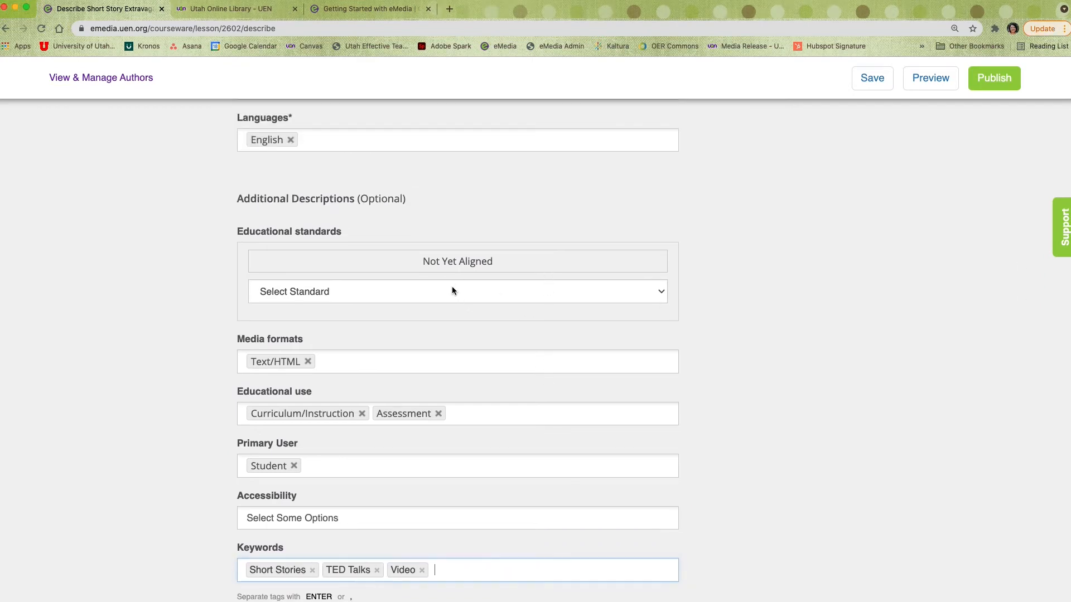
{"action": "left_click", "coordinate": [506, 291]}
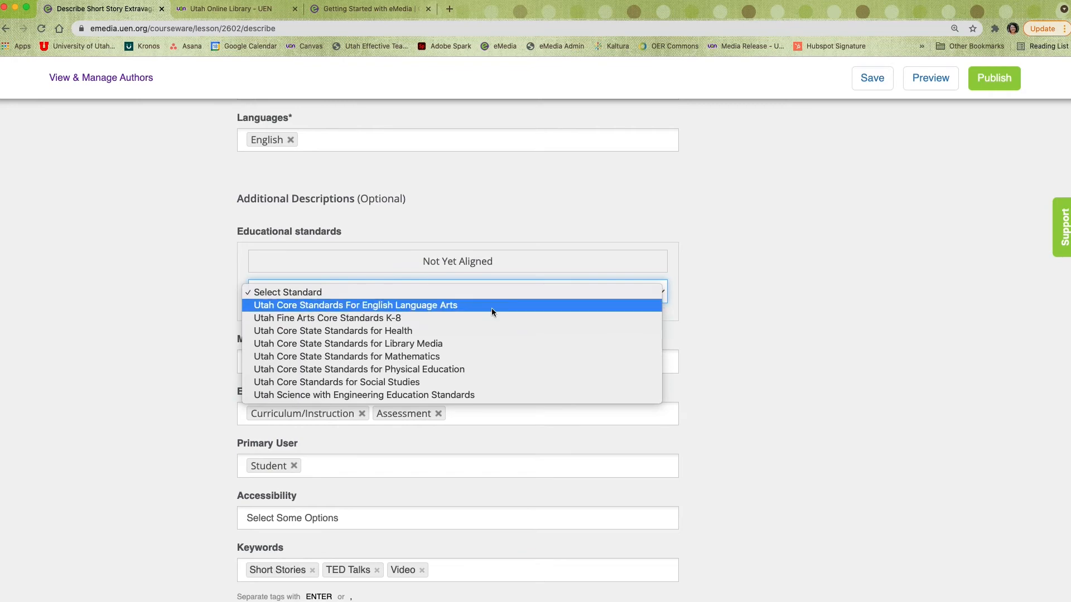
{"action": "left_click", "coordinate": [490, 307]}
{"action": "left_click", "coordinate": [308, 344]}
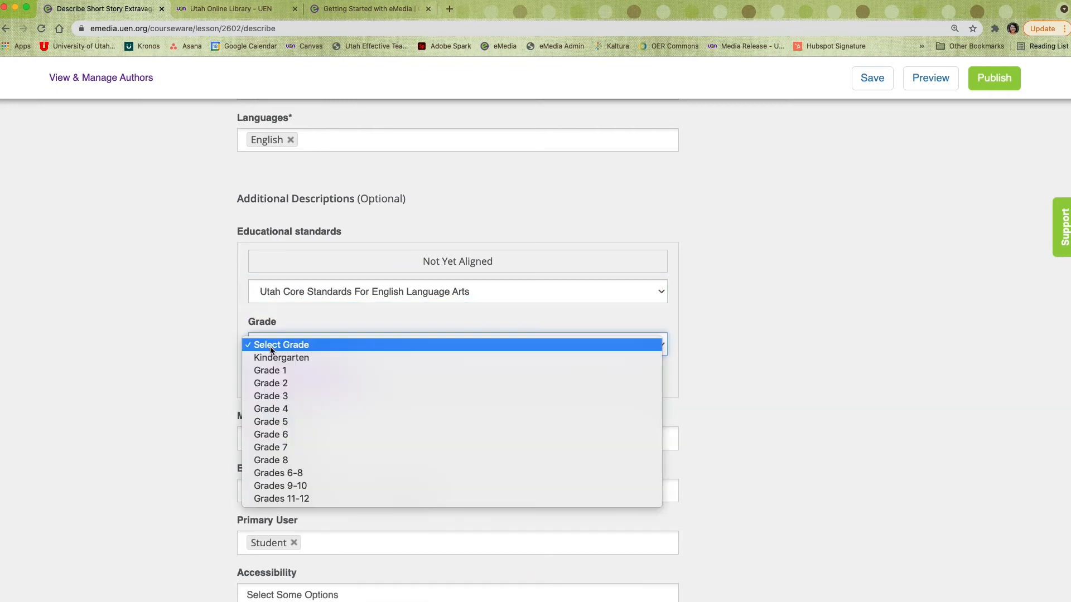
{"action": "left_click", "coordinate": [312, 500]}
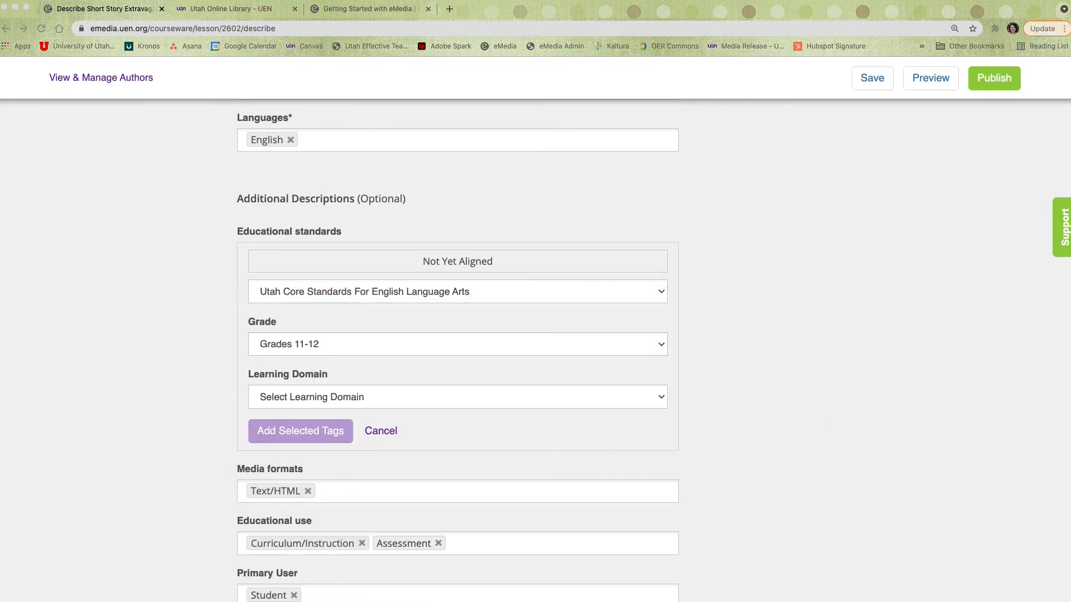
{"action": "scroll", "coordinate": [315, 310], "scroll_direction": "down", "scroll_amount": 3}
{"action": "left_click", "coordinate": [317, 249]}
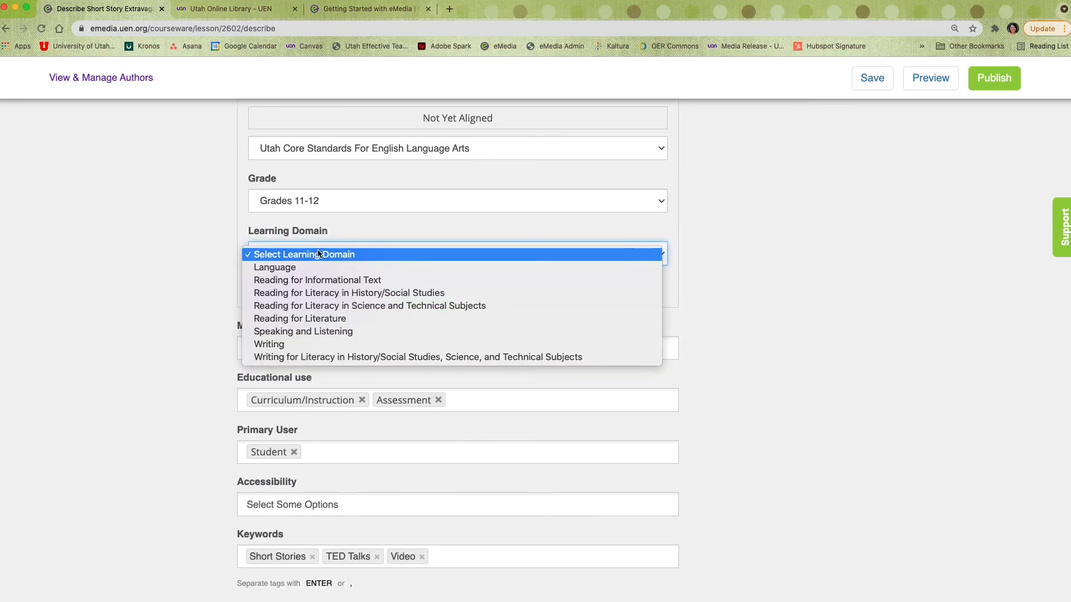
{"action": "left_click", "coordinate": [322, 319]}
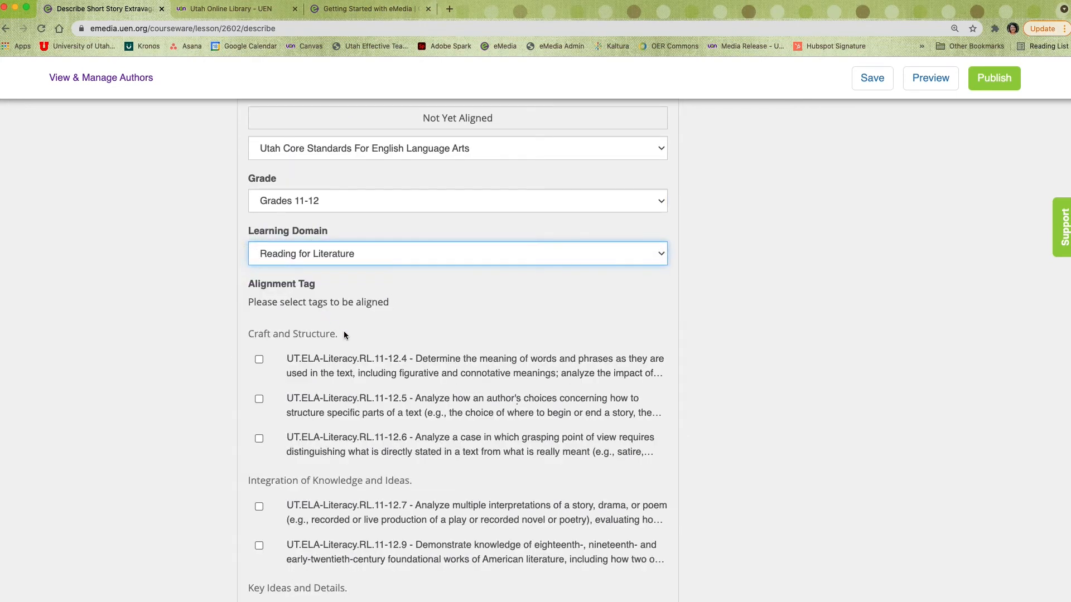
{"action": "scroll", "coordinate": [344, 330], "scroll_direction": "down", "scroll_amount": 10}
{"action": "left_click", "coordinate": [258, 315]}
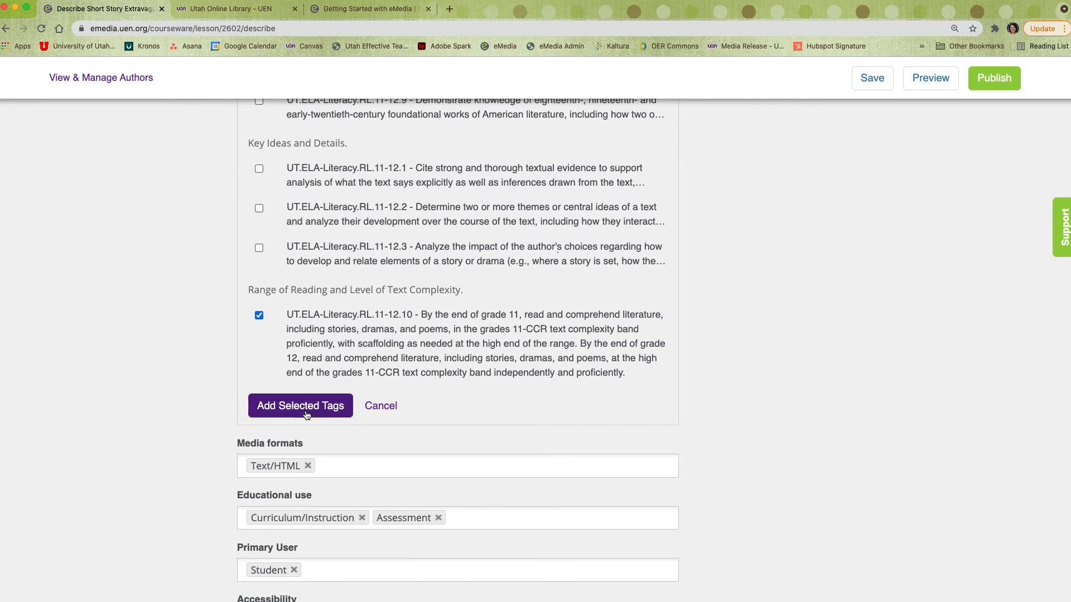
{"action": "left_click", "coordinate": [268, 409]}
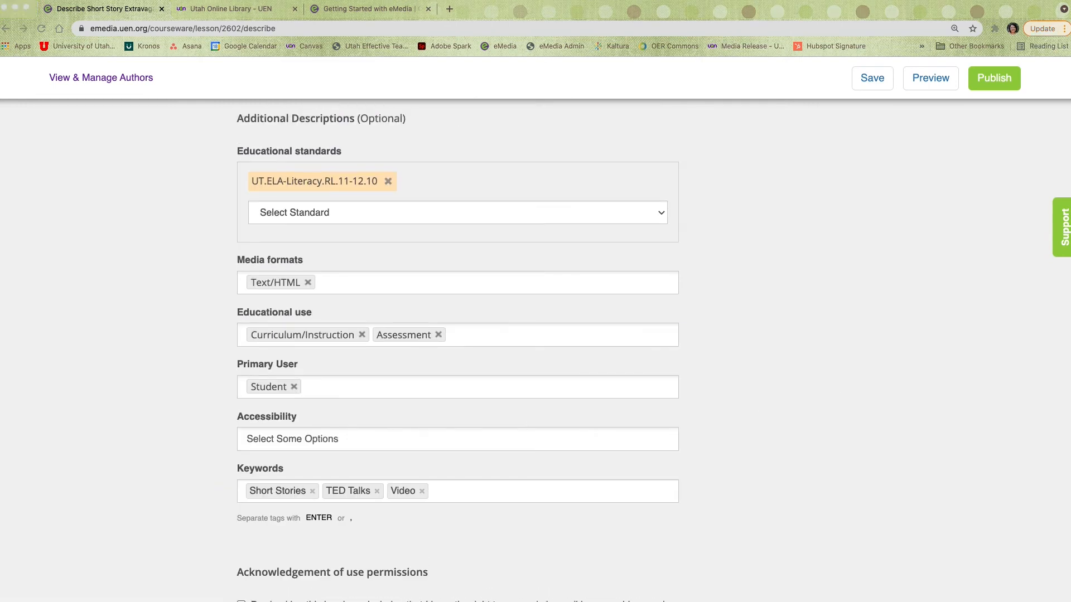
- Acknowledge the right to use and share all content in the resource, and publish it
{"action": "scroll", "coordinate": [804, 327], "scroll_direction": "down", "scroll_amount": 4}
{"action": "scroll", "coordinate": [804, 327], "scroll_direction": "down", "scroll_amount": 2}
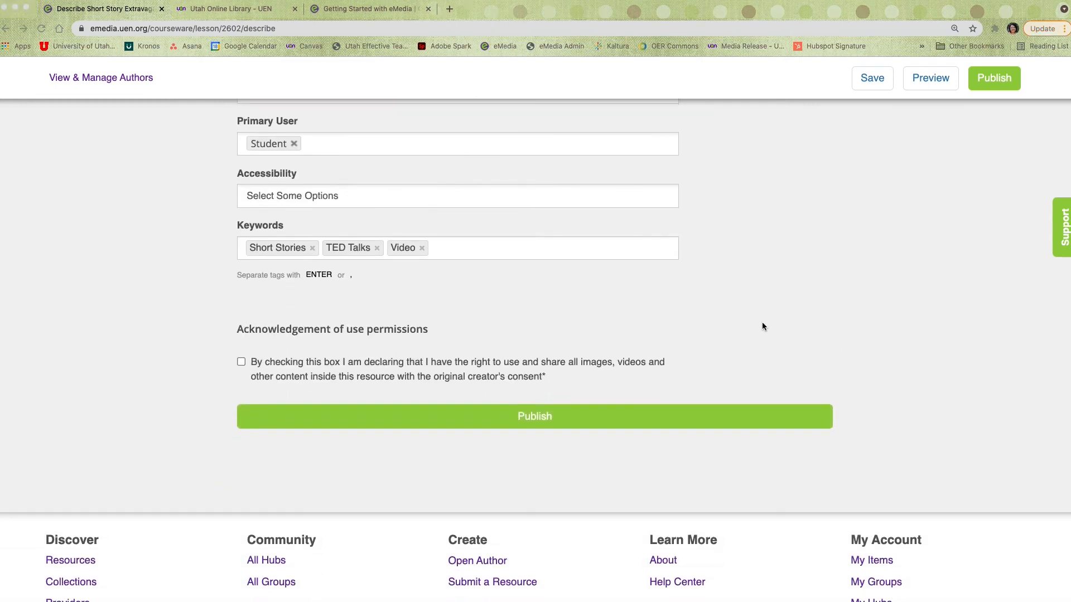
{"action": "left_click", "coordinate": [239, 362]}
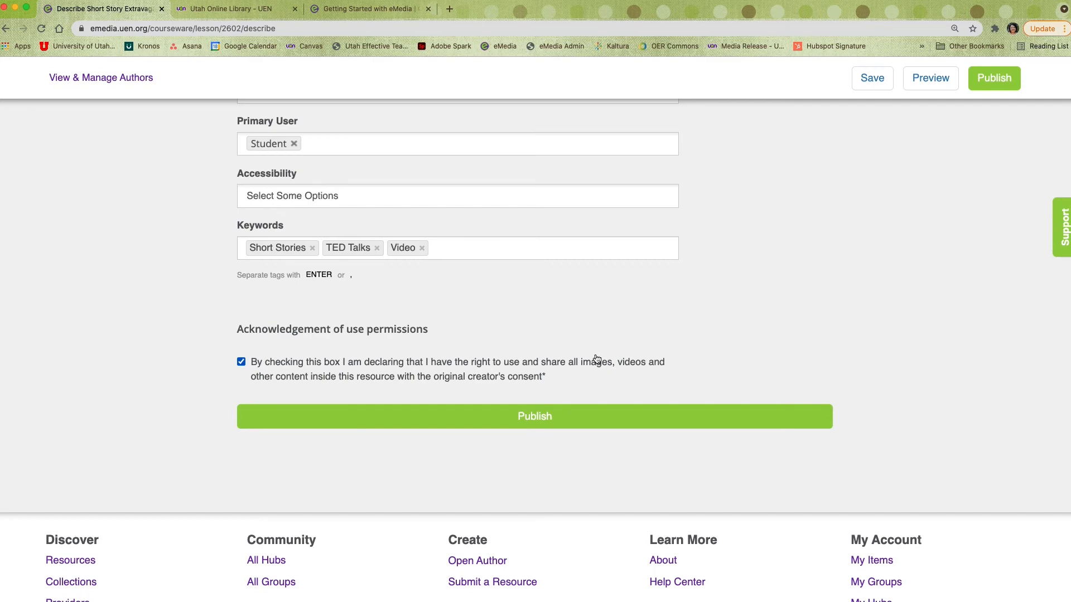
{"action": "left_click", "coordinate": [538, 426]}
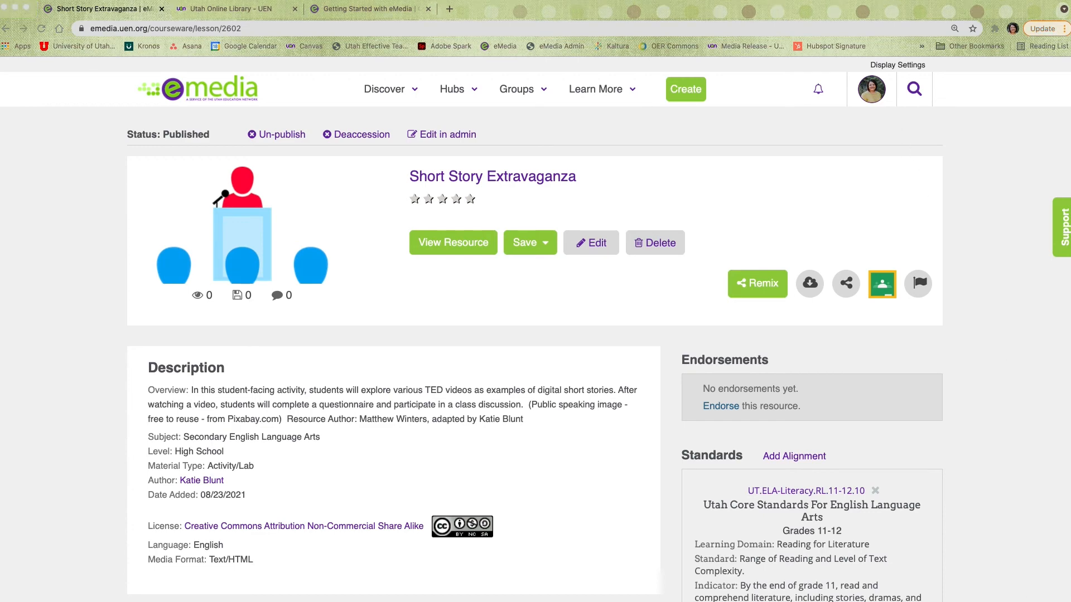
- Check the My Items entry for the account and view the published Short Story Extravaganza resource
{"action": "left_click", "coordinate": [868, 89]}
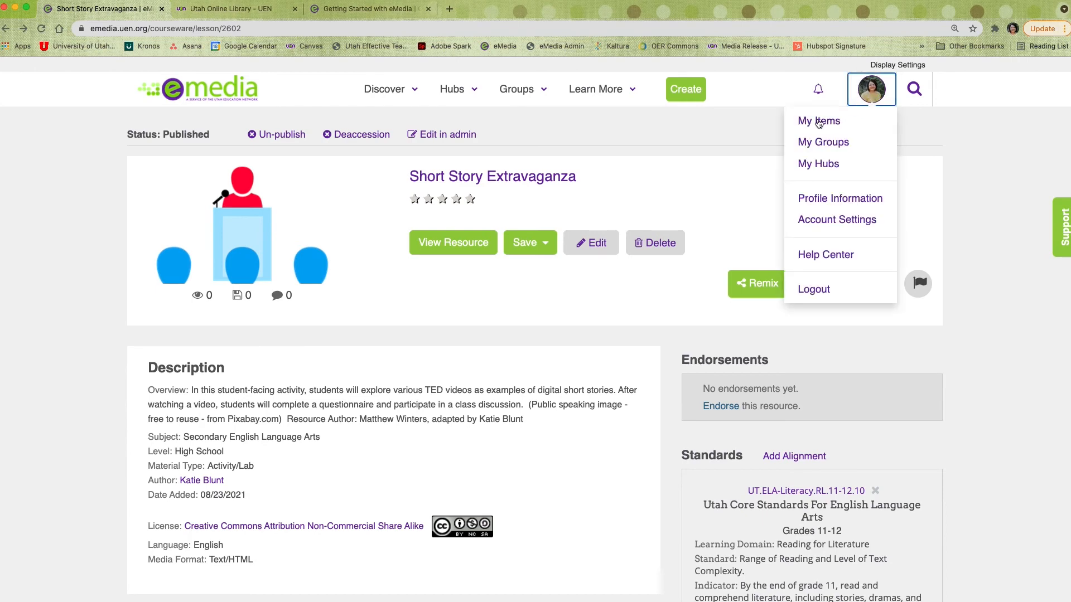
{"action": "left_click", "coordinate": [818, 122]}
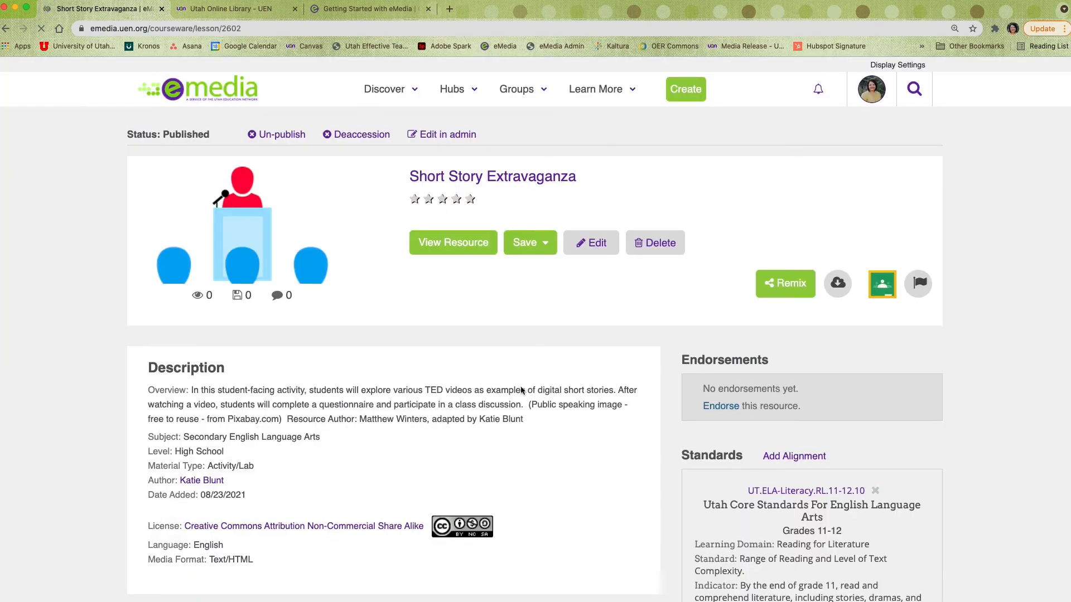
{"action": "left_click", "coordinate": [456, 244]}
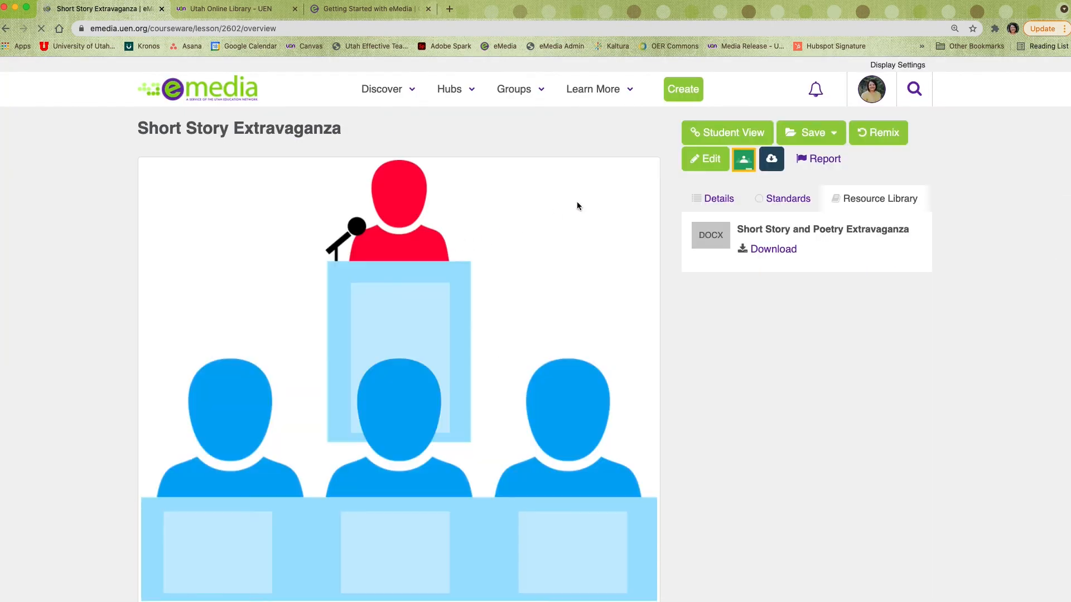
- Copy the resource's Student View link and open it in a new browser tab
{"action": "left_click", "coordinate": [731, 134]}
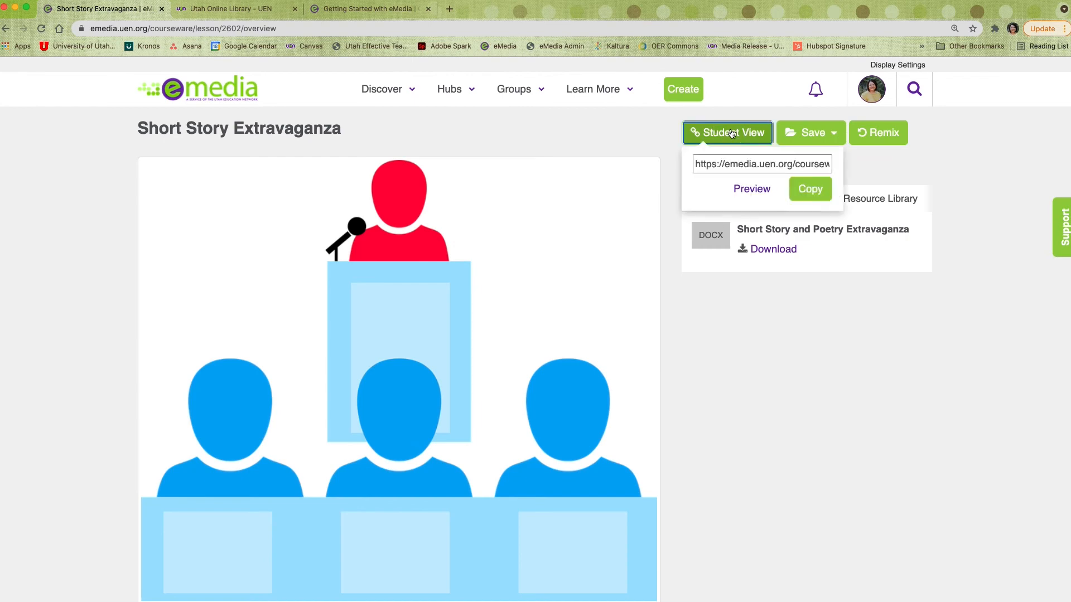
{"action": "left_click", "coordinate": [810, 188]}
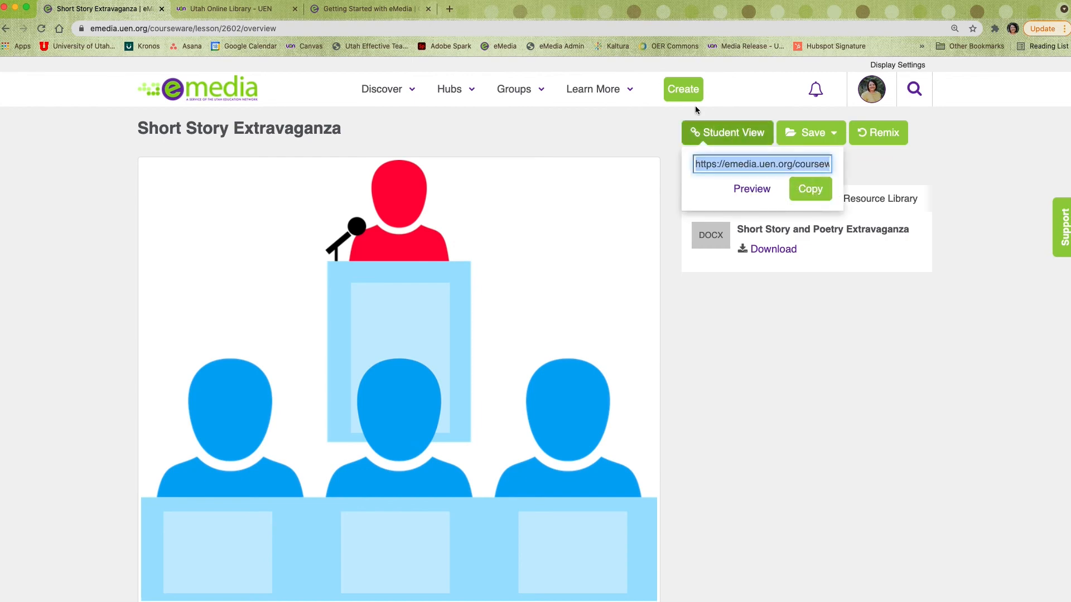
{"action": "left_click", "coordinate": [450, 9]}
{"action": "key", "text": "super+v"}
{"action": "key", "text": "Return"}
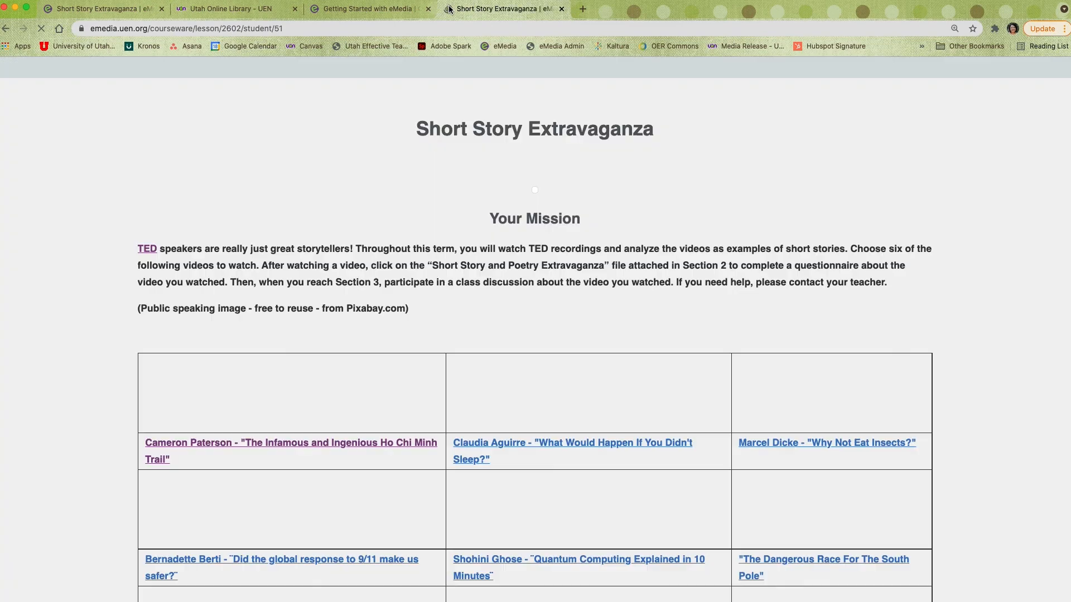
- Examine the student view of the resource, paging through Your Mission and Your Assignment to the third section
{"action": "scroll", "coordinate": [926, 344], "scroll_direction": "down", "scroll_amount": 8}
{"action": "scroll", "coordinate": [927, 346], "scroll_direction": "down", "scroll_amount": 5}
{"action": "left_click", "coordinate": [576, 533]}
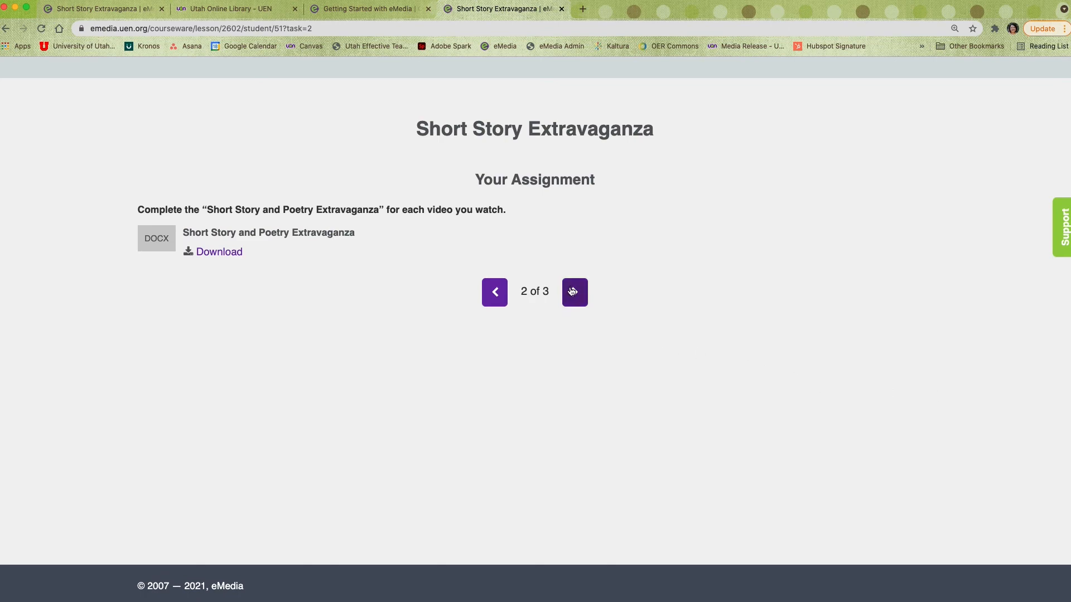
{"action": "left_click", "coordinate": [572, 291]}
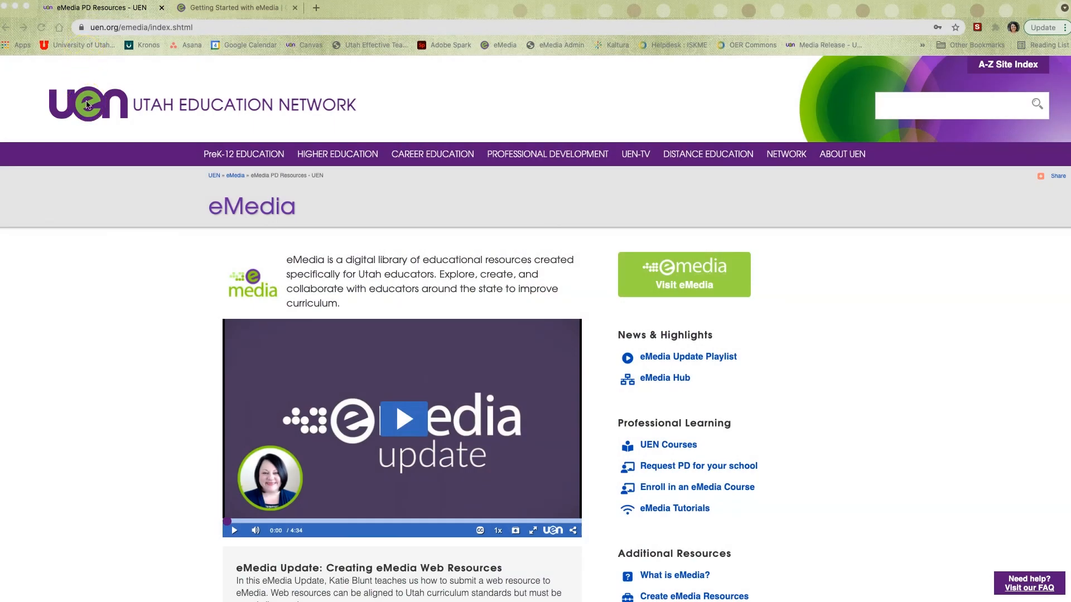
- Look over the UEN eMedia page, switch to the Getting Started with eMedia hub and open its support ticket form
{"action": "scroll", "coordinate": [87, 105], "scroll_direction": "down", "scroll_amount": 3}
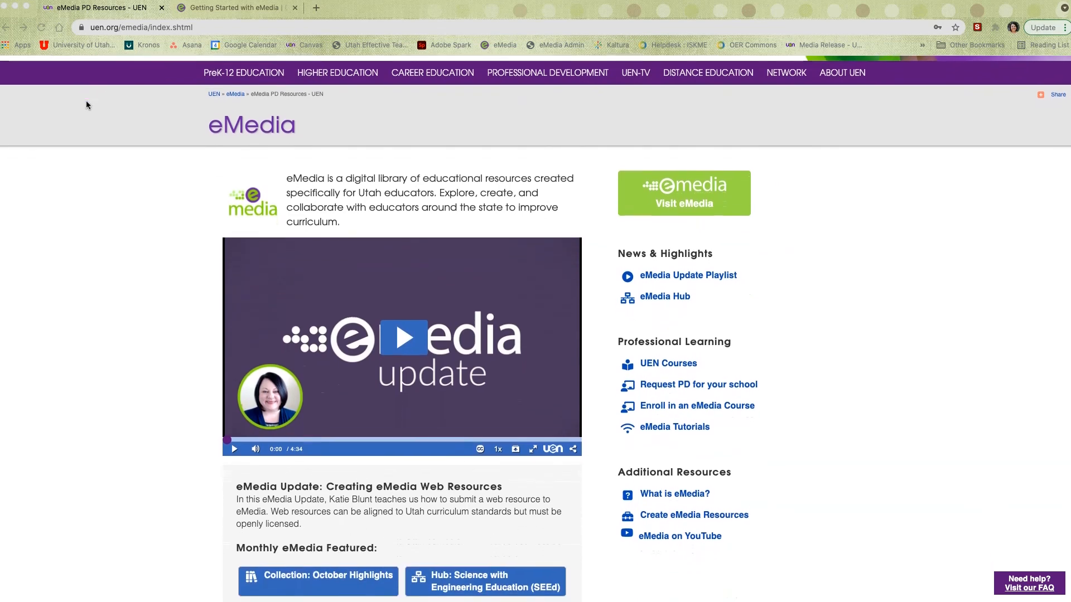
{"action": "scroll", "coordinate": [85, 105], "scroll_direction": "down", "scroll_amount": 2}
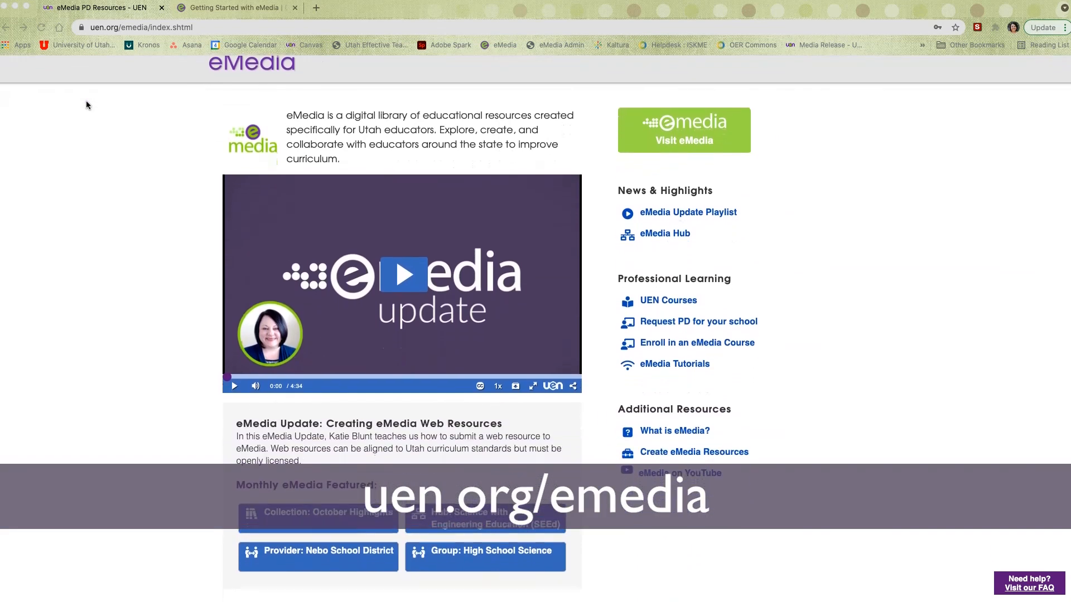
{"action": "left_click", "coordinate": [201, 11]}
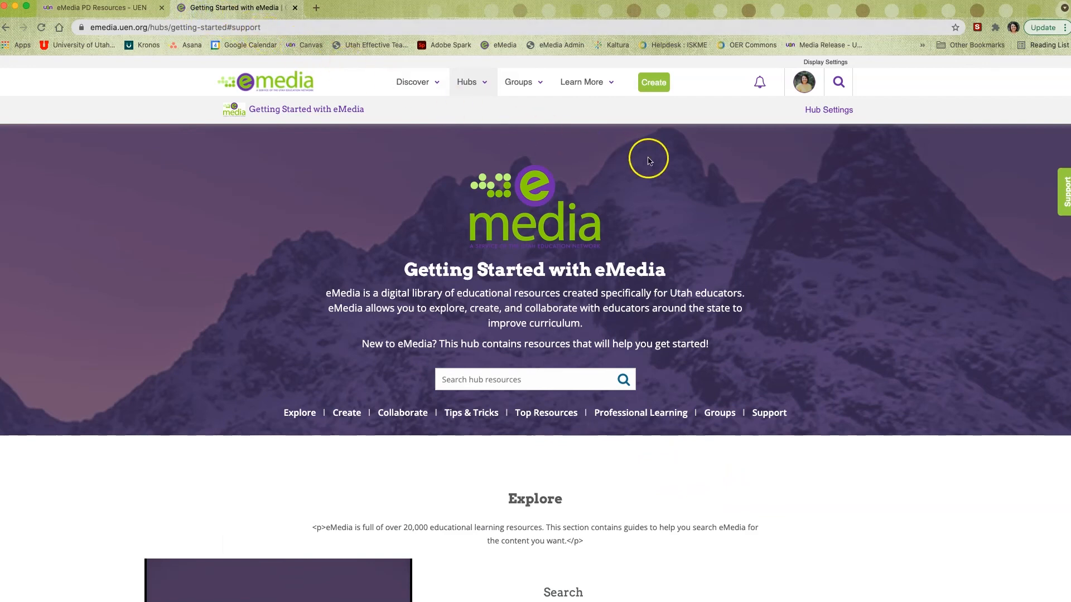
{"action": "left_click", "coordinate": [773, 413]}
{"action": "left_click", "coordinate": [714, 213]}
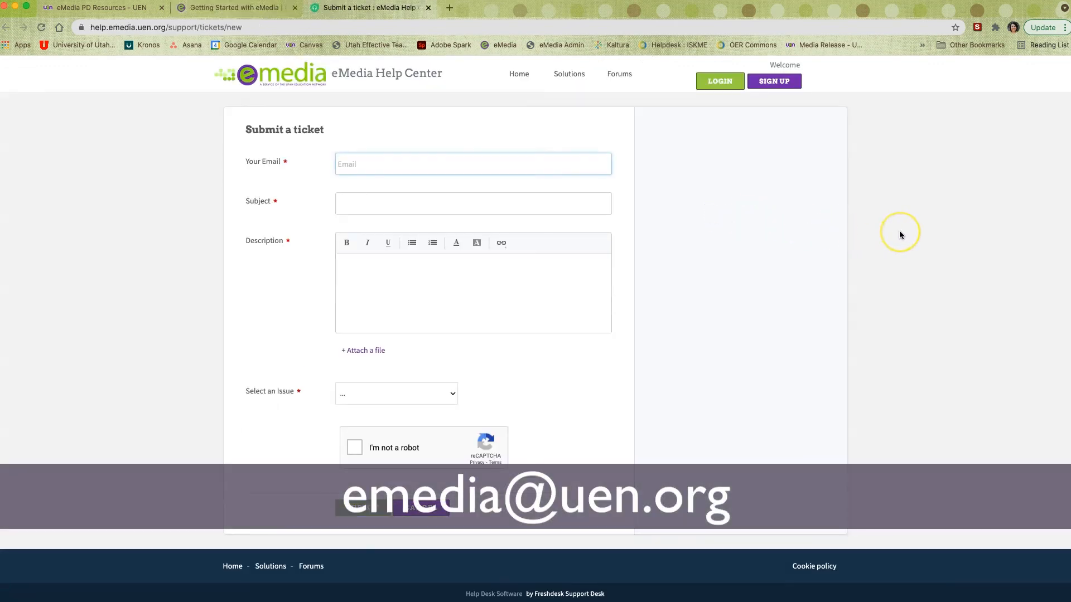